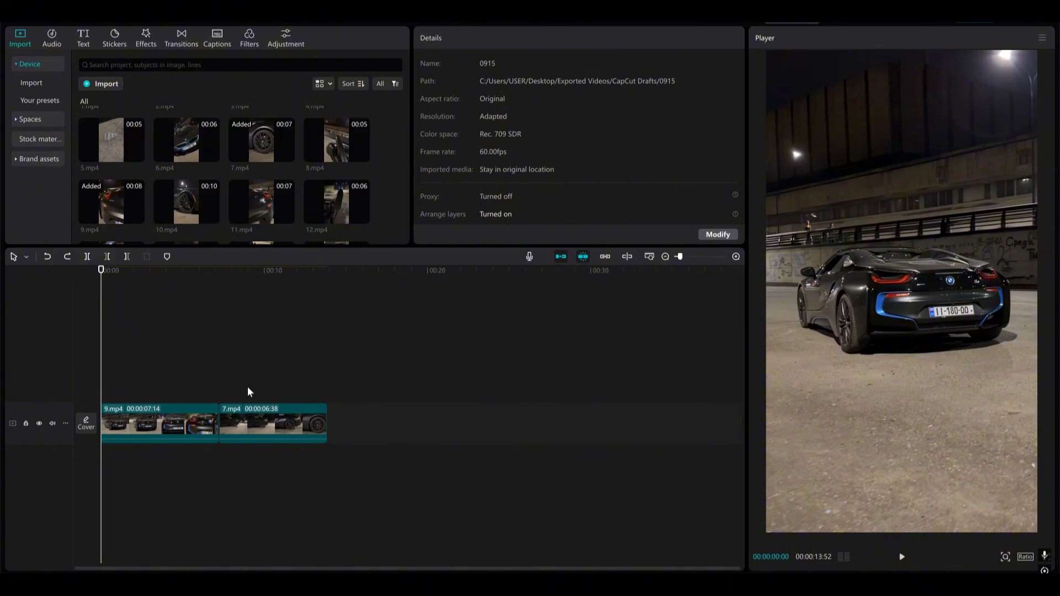
# Reverse the 9.mp4 clip on the timeline
pyautogui.scroll(3, 202, 516)
pyautogui.moveTo(101, 366); pyautogui.dragTo(163, 374)
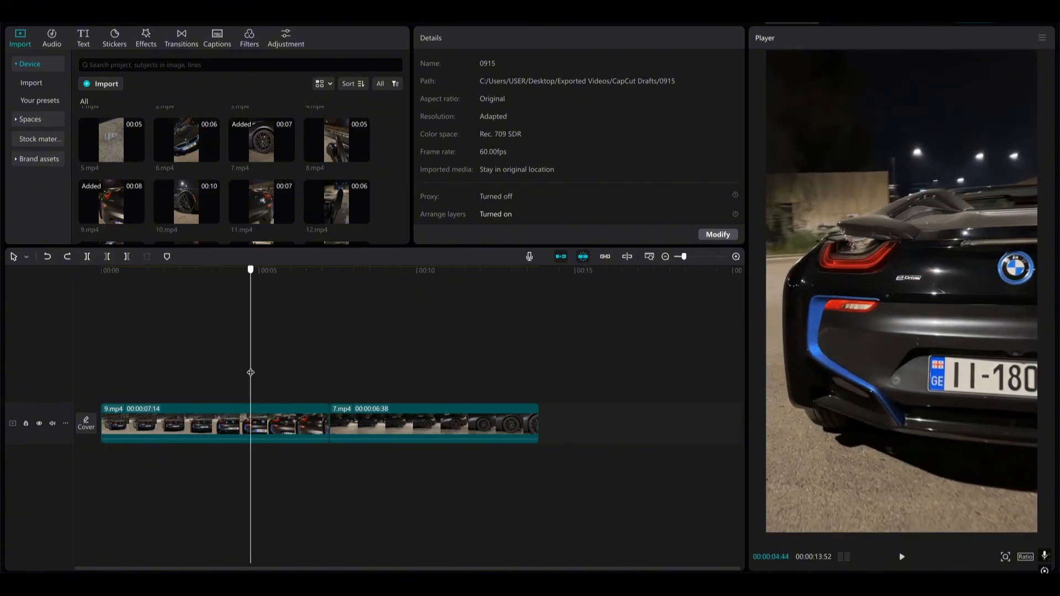
pyautogui.moveTo(286, 375)
pyautogui.mouseDown()
pyautogui.moveTo(313, 372)
pyautogui.moveTo(121, 379)
pyautogui.moveTo(292, 388)
pyautogui.mouseUp()
pyautogui.click(265, 428)
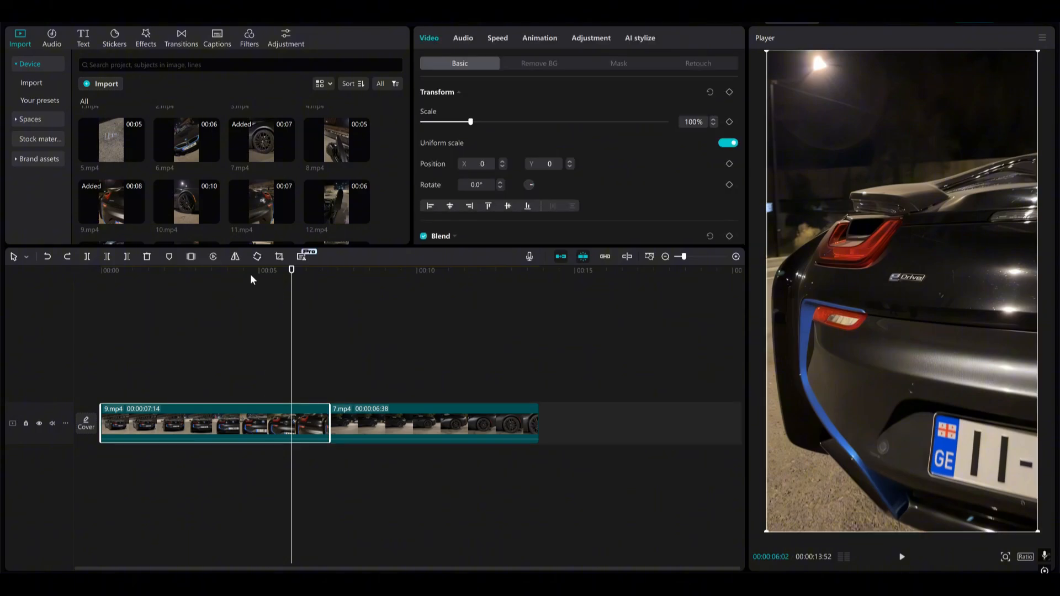
pyautogui.click(220, 257)
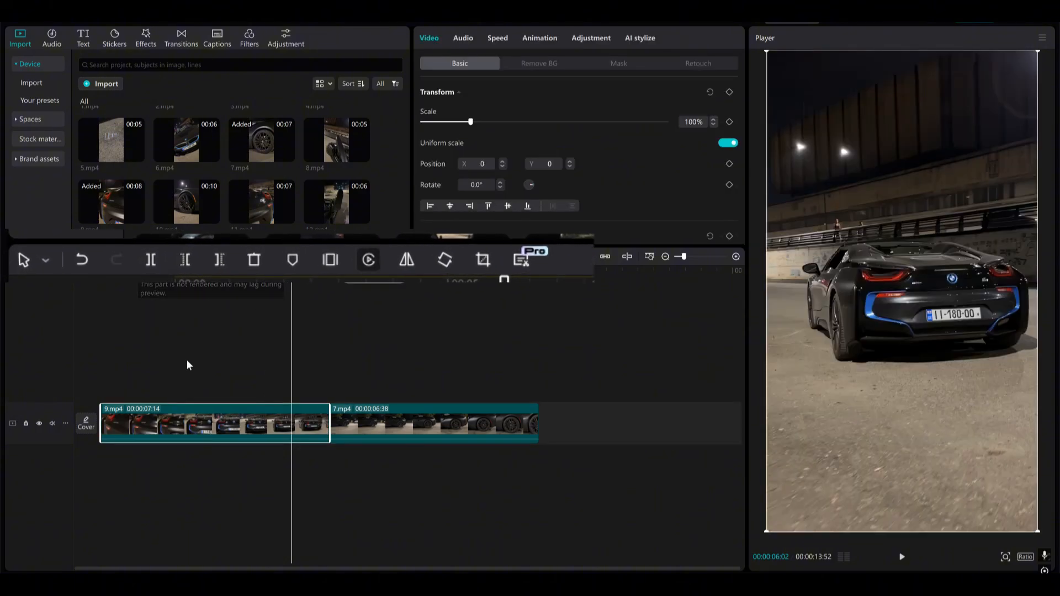
# Reverse the 7.mp4 clip and scrub through both reversed clips to preview them
pyautogui.moveTo(101, 379); pyautogui.dragTo(369, 385)
pyautogui.click(413, 427)
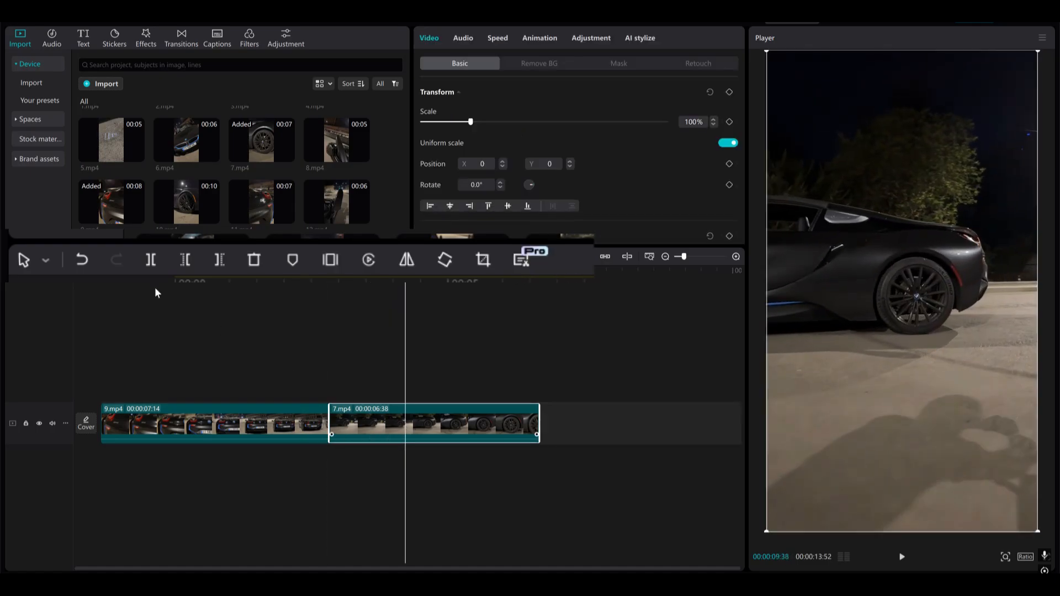
pyautogui.moveTo(424, 334); pyautogui.dragTo(510, 345)
pyautogui.click(478, 410)
pyautogui.click(369, 260)
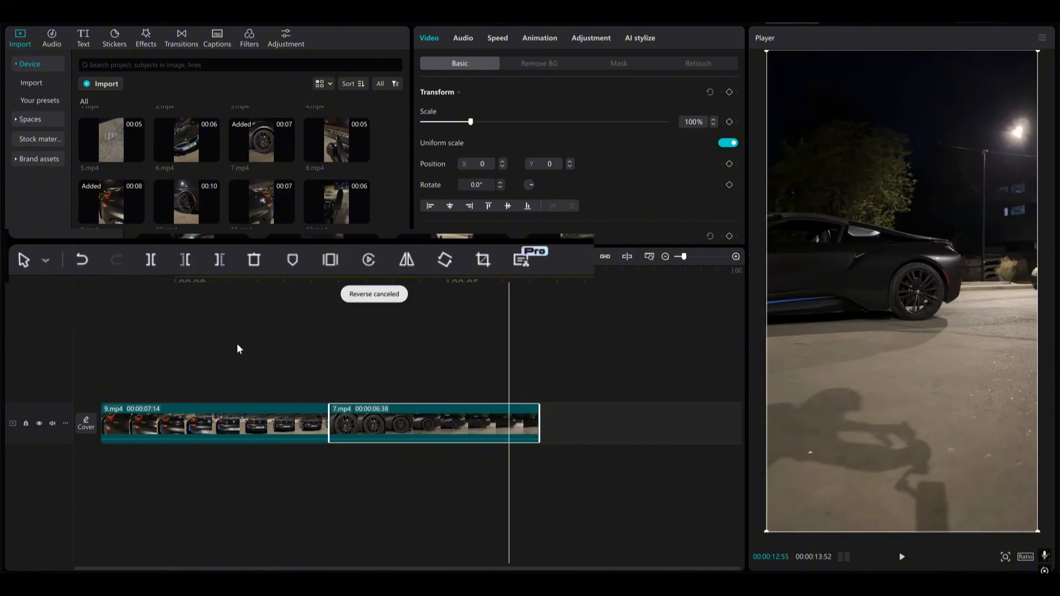
pyautogui.moveTo(281, 347); pyautogui.dragTo(102, 362)
pyautogui.moveTo(193, 360); pyautogui.dragTo(311, 361)
pyautogui.moveTo(380, 362); pyautogui.dragTo(399, 362)
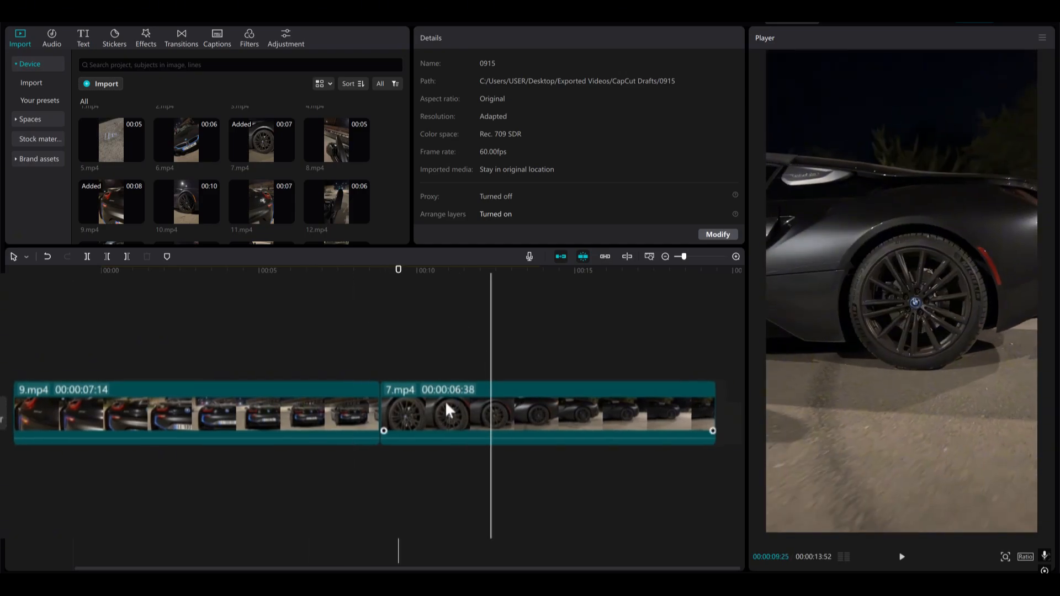
pyautogui.moveTo(491, 371); pyautogui.dragTo(166, 358)
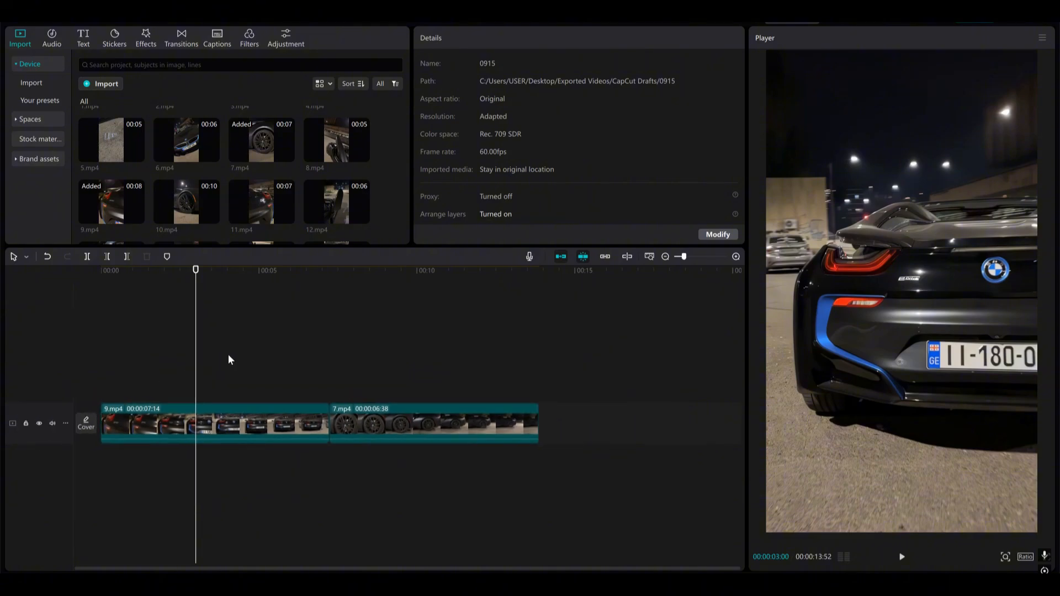
# Apply a speed curve with fast ends and a slow middle to both clips, with Smooth slow-mo
pyautogui.hotkey('ctrl', 'a')
pyautogui.click(523, 41)
pyautogui.click(498, 37)
pyautogui.click(658, 63)
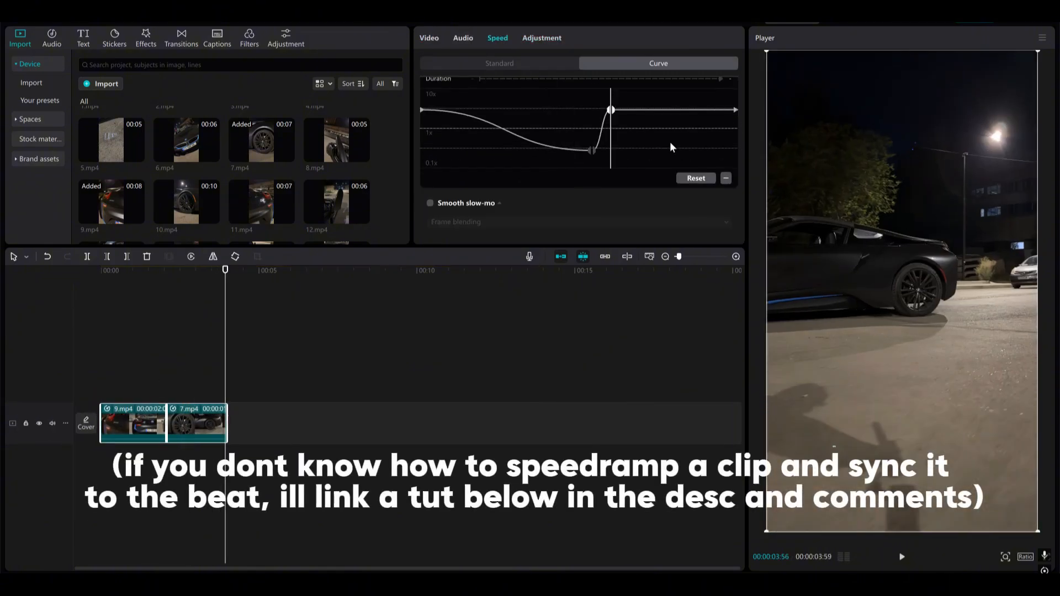
pyautogui.scroll(1, 423, 187)
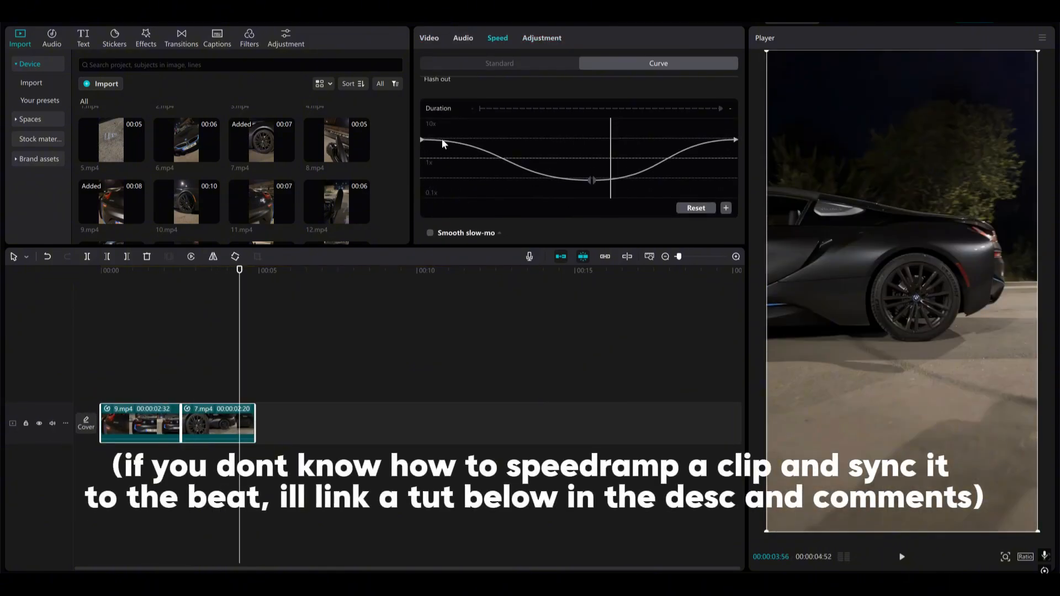
pyautogui.click(430, 232)
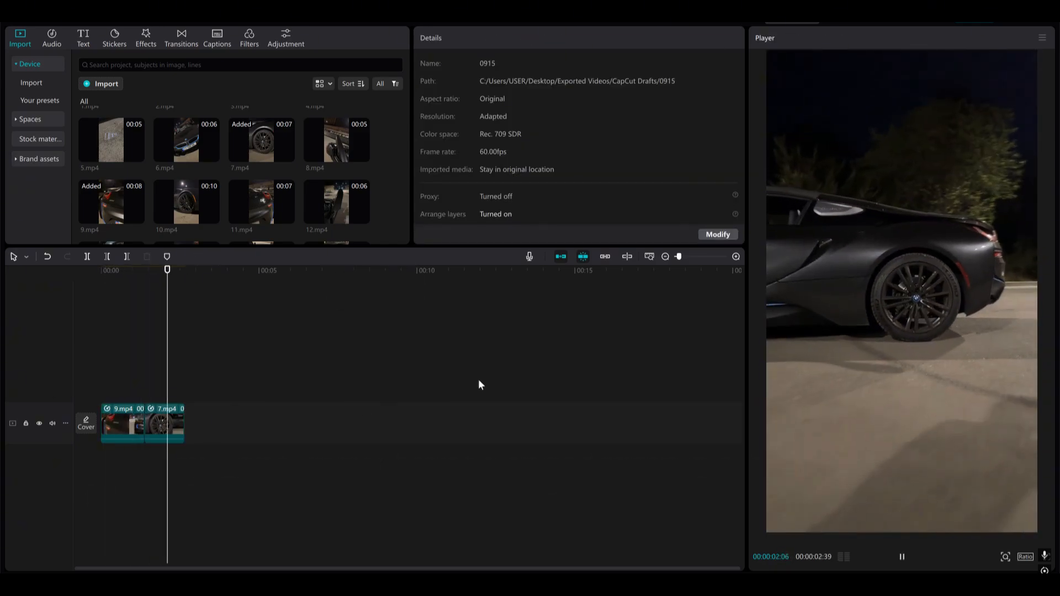
# Duplicate the 7.mp4 clip onto a track above it, starting at 00:00:01:23
pyautogui.scroll(5, 162, 450)
pyautogui.click(308, 433)
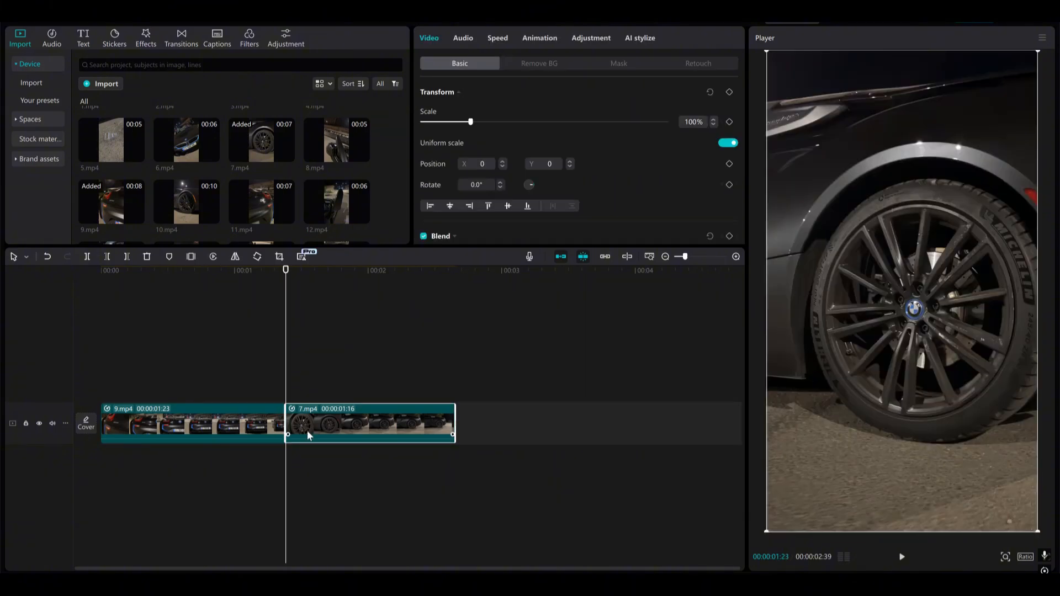
pyautogui.hotkey('ctrl', 'v')
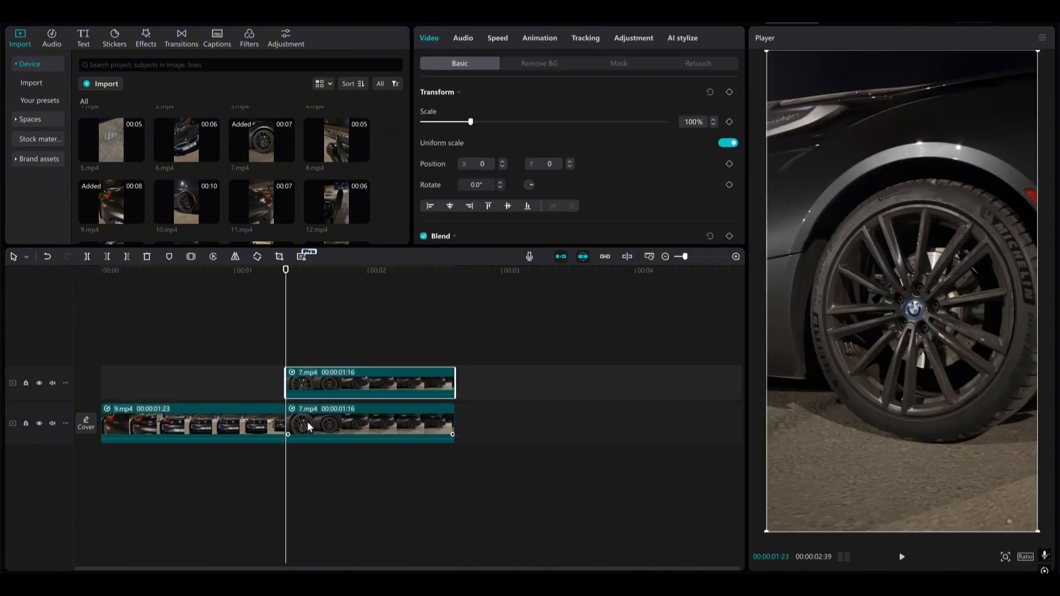
# Apply custom background removal to the upper 7.mp4 copy, painting the whole frame and erasing the wheel rim from the selection
pyautogui.click(546, 64)
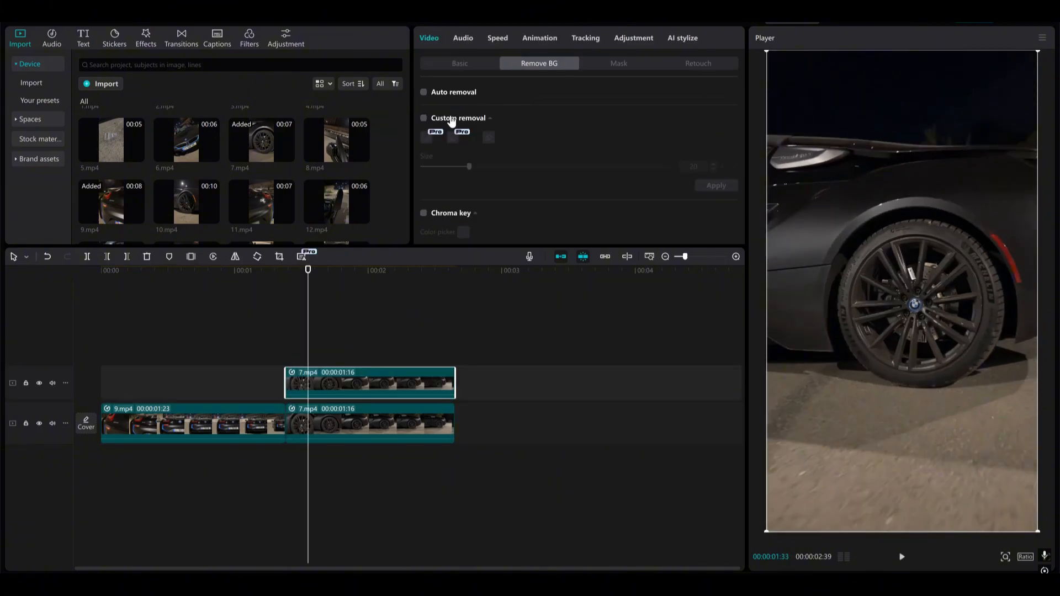
pyautogui.click(424, 119)
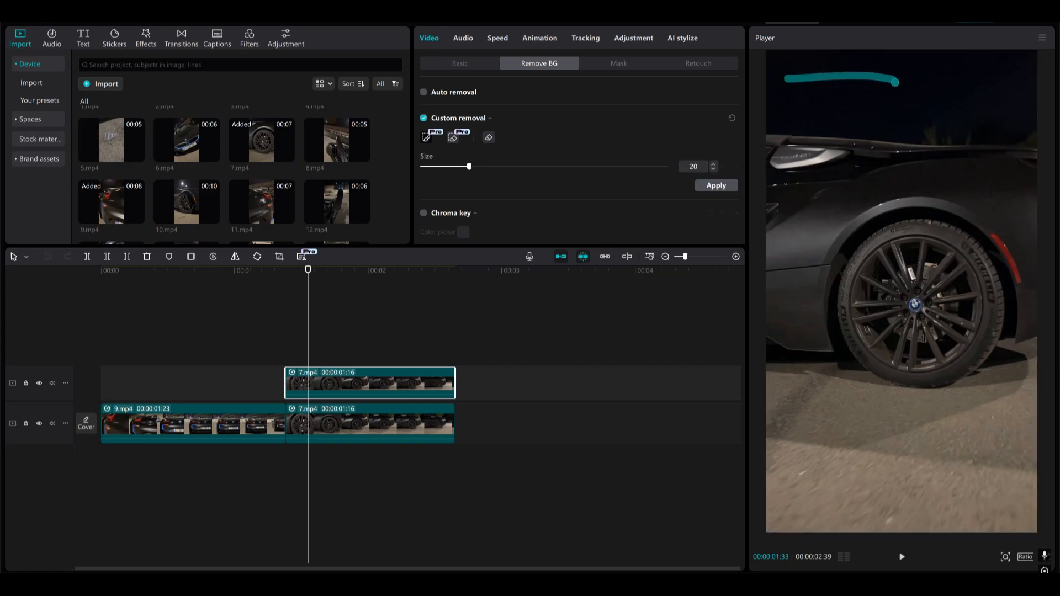
pyautogui.moveTo(895, 81)
pyautogui.mouseDown()
pyautogui.moveTo(872, 175)
pyautogui.moveTo(891, 253)
pyautogui.moveTo(960, 335)
pyautogui.moveTo(818, 456)
pyautogui.moveTo(829, 508)
pyautogui.mouseUp()
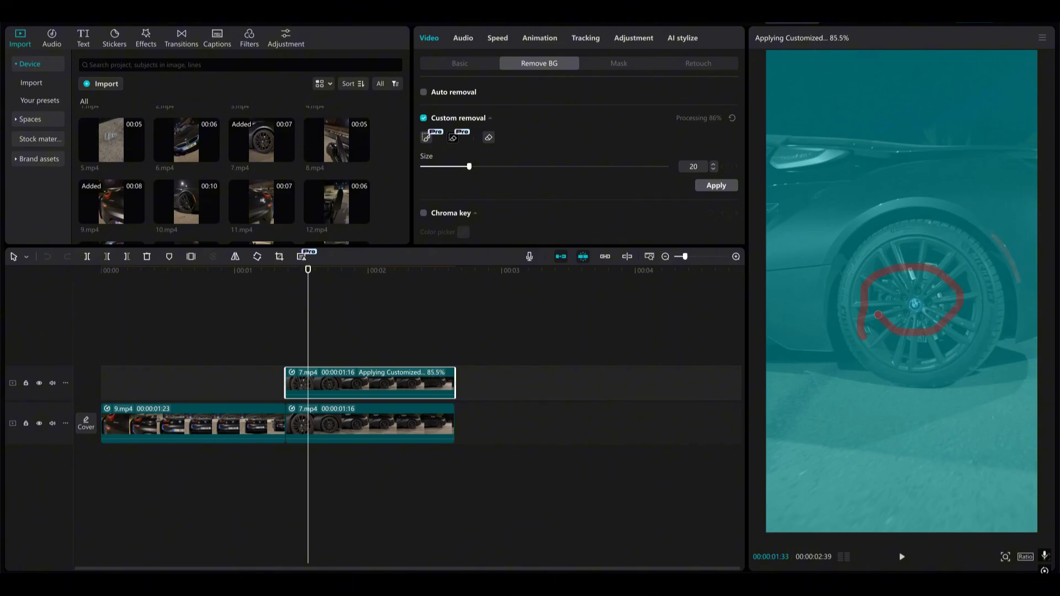
pyautogui.moveTo(878, 315); pyautogui.dragTo(934, 310)
pyautogui.click(717, 186)
# Correct the upper copy's cutout at later frames, adding missed car and background areas and erasing the rim, and apply it
pyautogui.moveTo(308, 366); pyautogui.dragTo(402, 364)
pyautogui.click(426, 137)
pyautogui.moveTo(790, 232); pyautogui.dragTo(877, 193)
pyautogui.moveTo(1017, 237); pyautogui.dragTo(1031, 93)
pyautogui.click(454, 137)
pyautogui.moveTo(902, 280); pyautogui.dragTo(925, 312)
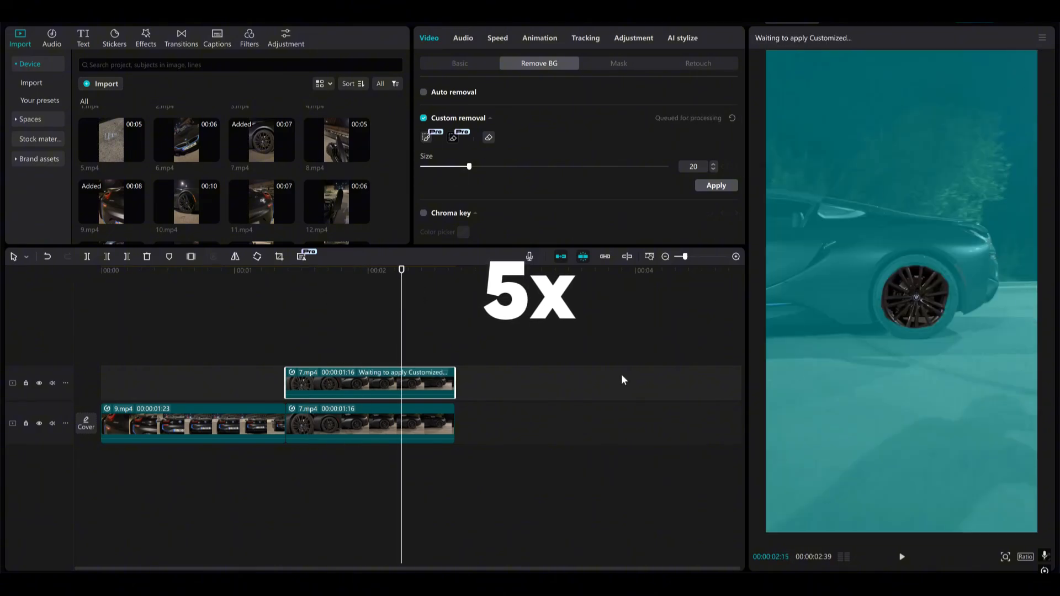
pyautogui.moveTo(405, 356)
pyautogui.mouseDown()
pyautogui.moveTo(450, 364)
pyautogui.moveTo(430, 365)
pyautogui.mouseUp()
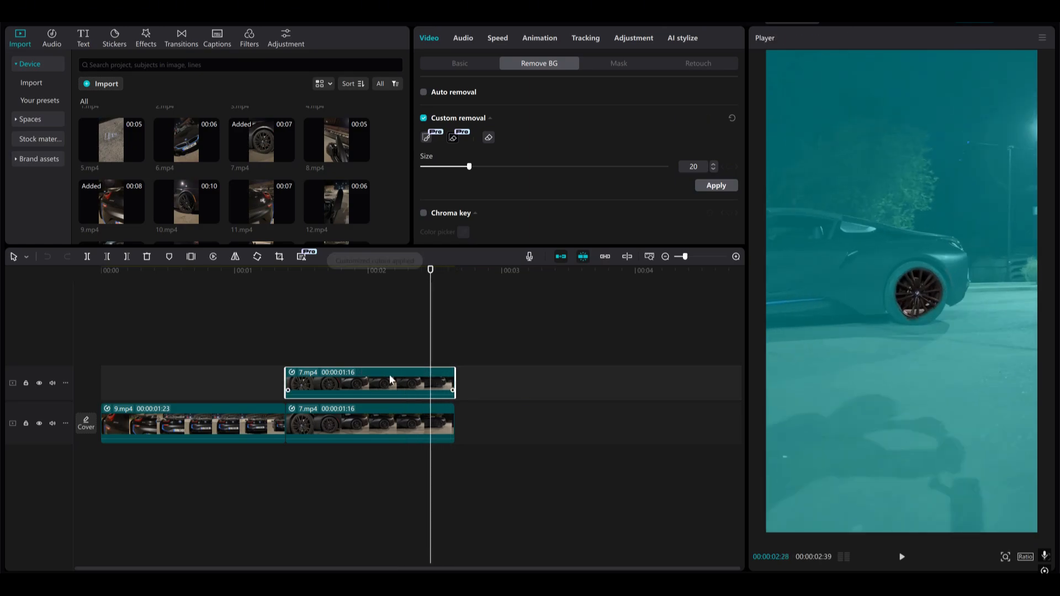
pyautogui.moveTo(320, 341); pyautogui.dragTo(397, 339)
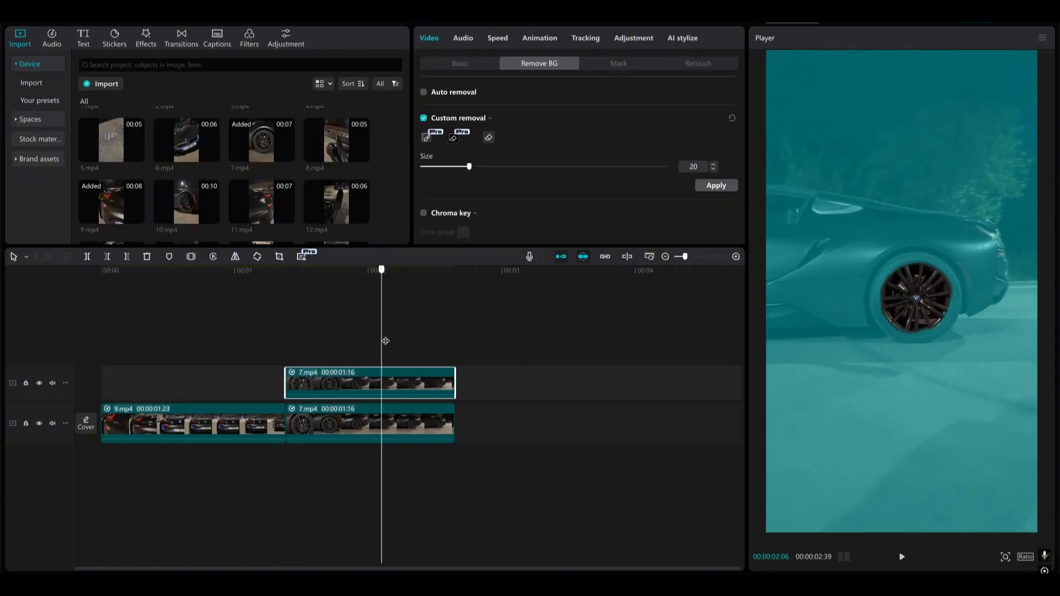
pyautogui.click(718, 190)
# Disable the upper 7.mp4 copy and start a custom removal on the lower 7.mp4 clip, painting over the wheel rim
pyautogui.click(297, 383)
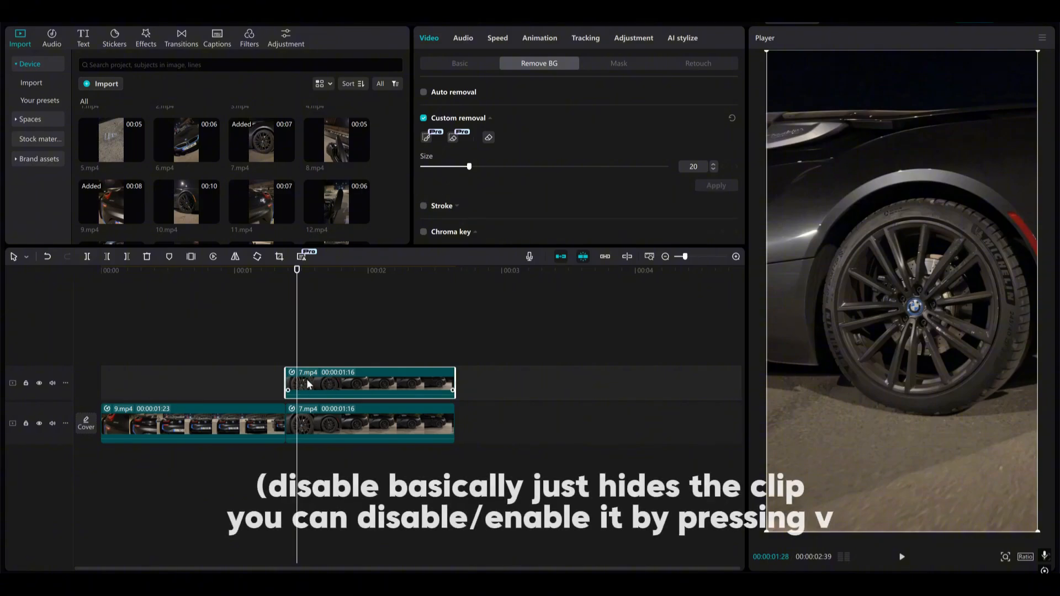
pyautogui.press('v')
pyautogui.click(333, 423)
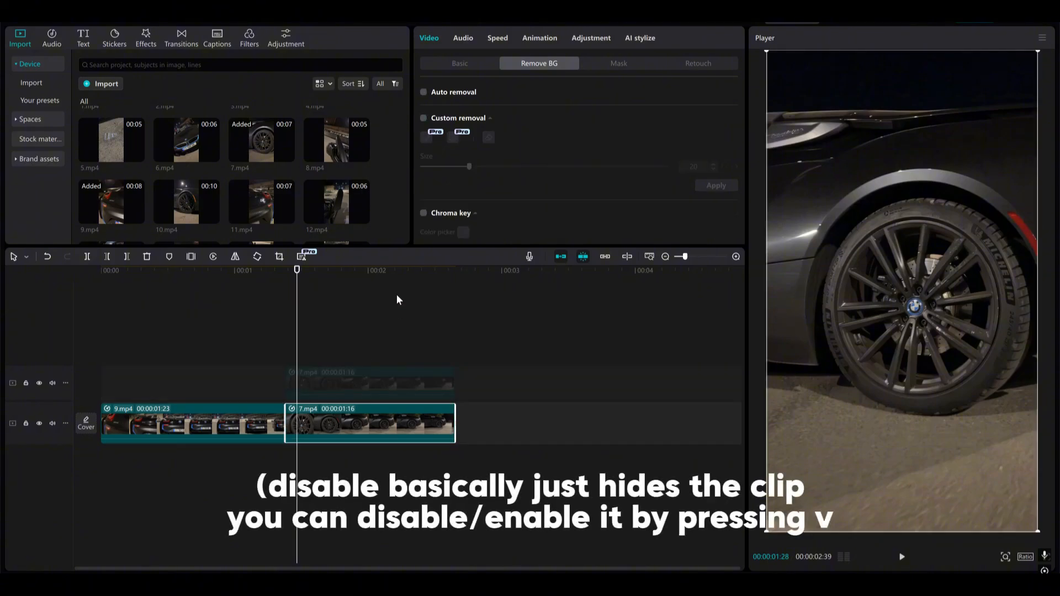
pyautogui.click(424, 118)
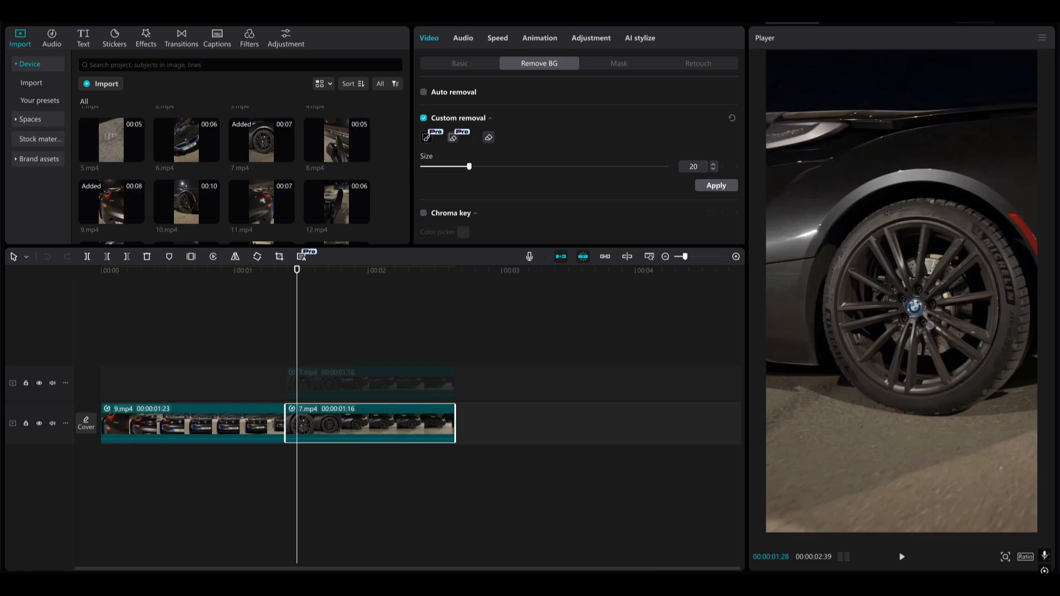
pyautogui.moveTo(853, 347)
pyautogui.mouseDown()
pyautogui.moveTo(847, 311)
pyautogui.moveTo(931, 268)
pyautogui.moveTo(890, 348)
pyautogui.moveTo(857, 336)
pyautogui.mouseUp()
pyautogui.hotkey('ctrl', 'z')
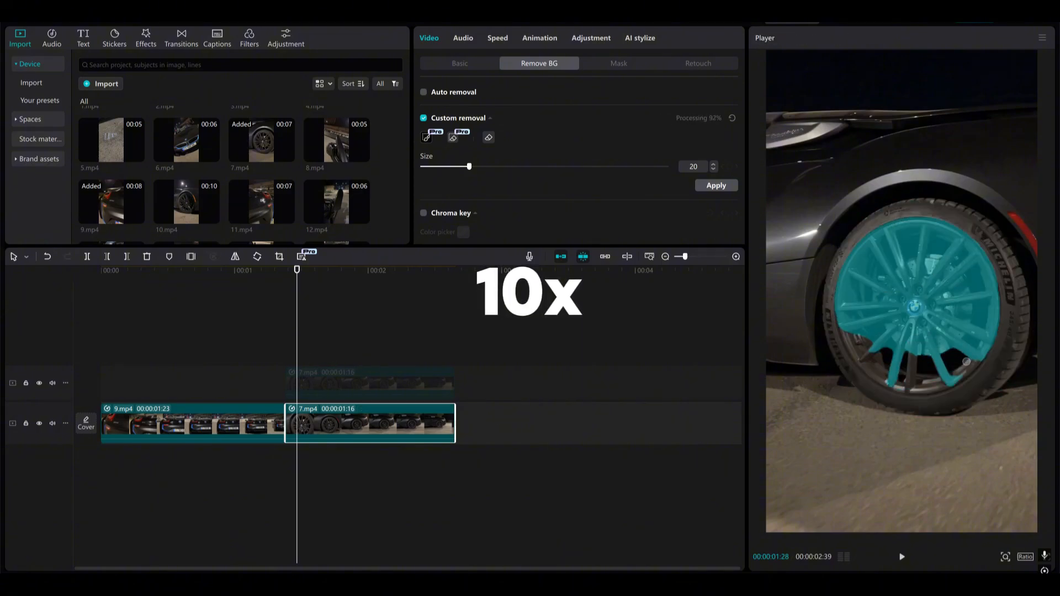
# Refine the lower clip's rim selection with brush and eraser strokes, check it across the frames, and apply the cutout
pyautogui.press('Right')
pyautogui.press('Right')
pyautogui.press('Right')
pyautogui.press('Right')
pyautogui.press('Right')
pyautogui.press('Right')
pyautogui.press('Right')
pyautogui.moveTo(883, 265); pyautogui.dragTo(939, 348)
pyautogui.click(453, 137)
pyautogui.moveTo(961, 240); pyautogui.dragTo(872, 235)
pyautogui.moveTo(986, 276); pyautogui.dragTo(884, 373)
pyautogui.moveTo(847, 267); pyautogui.dragTo(878, 361)
pyautogui.moveTo(313, 357); pyautogui.dragTo(418, 357)
pyautogui.click(717, 185)
pyautogui.moveTo(418, 355)
pyautogui.mouseDown()
pyautogui.moveTo(332, 355)
pyautogui.moveTo(417, 359)
pyautogui.moveTo(317, 366)
pyautogui.moveTo(433, 368)
pyautogui.mouseUp()
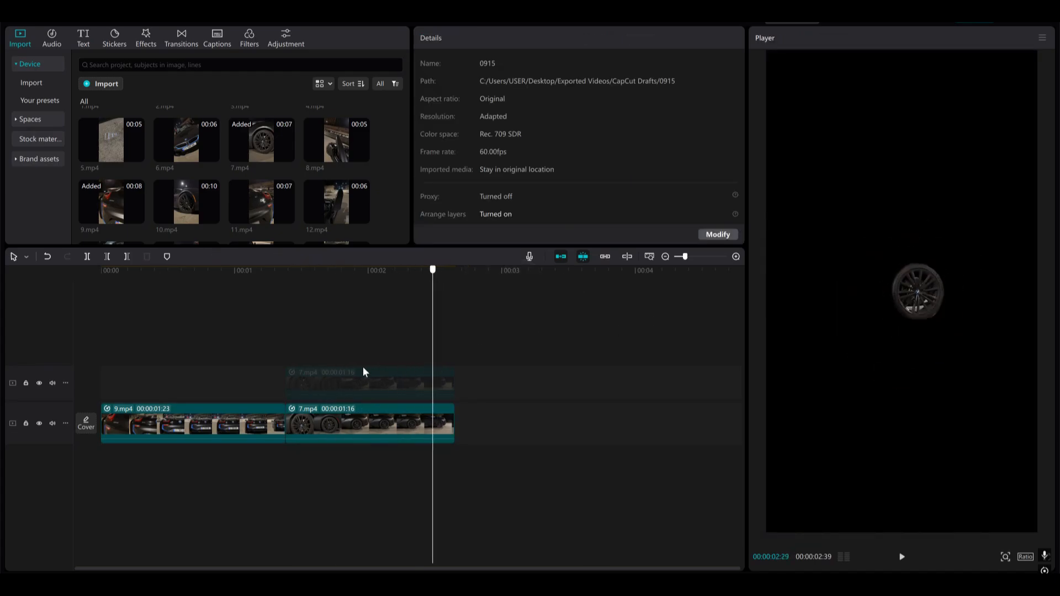
# Re-enable the upper 7.mp4 copy and move the lower 7.mp4 clip off the main track, keeping its start at 00:00:01:23
pyautogui.click(349, 386)
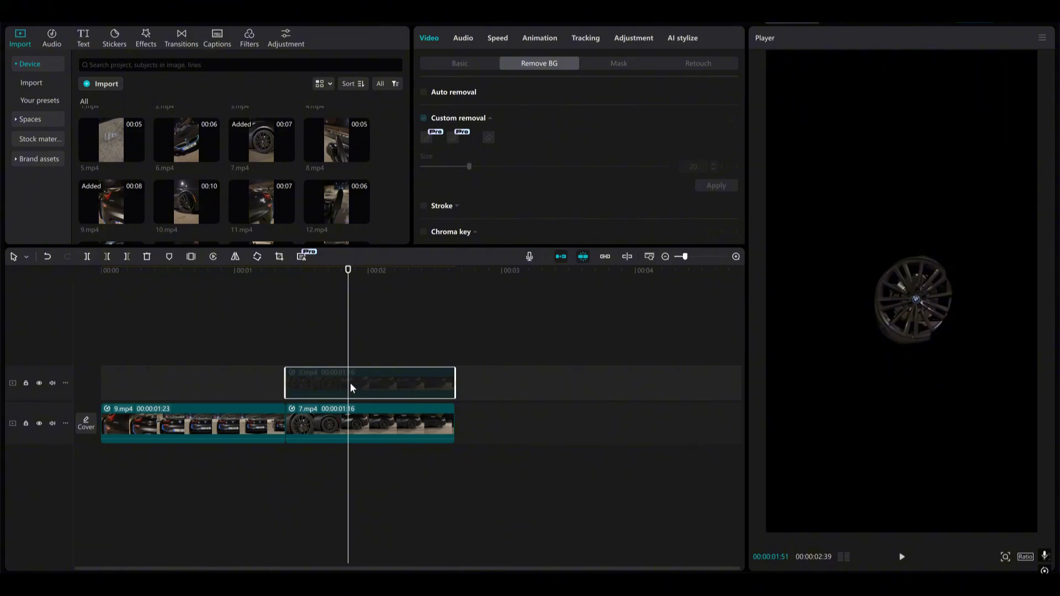
pyautogui.press('v')
pyautogui.click(286, 350)
pyautogui.moveTo(286, 350)
pyautogui.mouseDown()
pyautogui.moveTo(441, 352)
pyautogui.moveTo(258, 367)
pyautogui.moveTo(287, 361)
pyautogui.mouseUp()
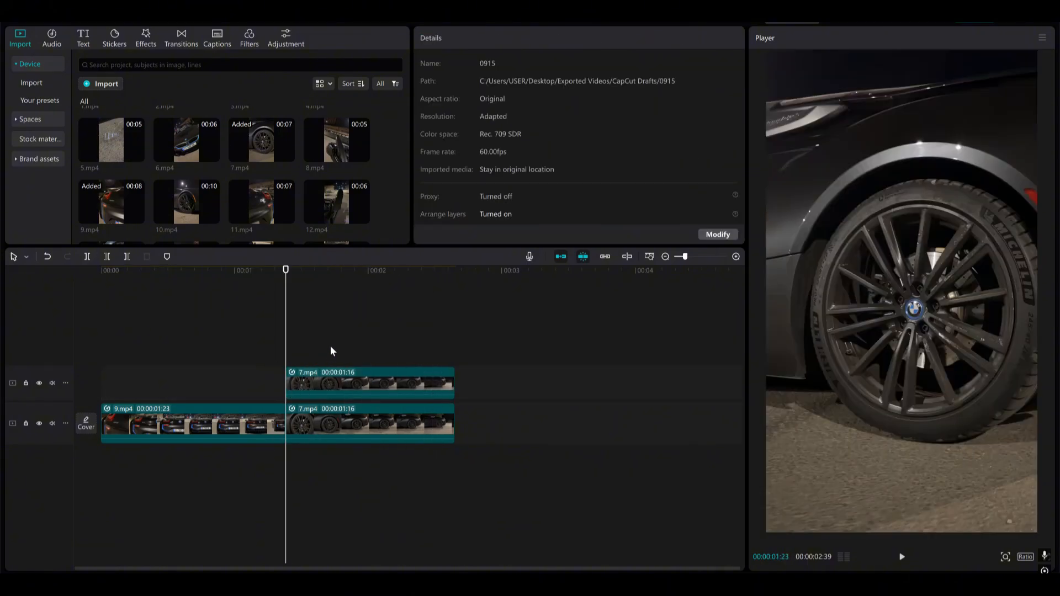
pyautogui.moveTo(343, 433); pyautogui.dragTo(370, 388)
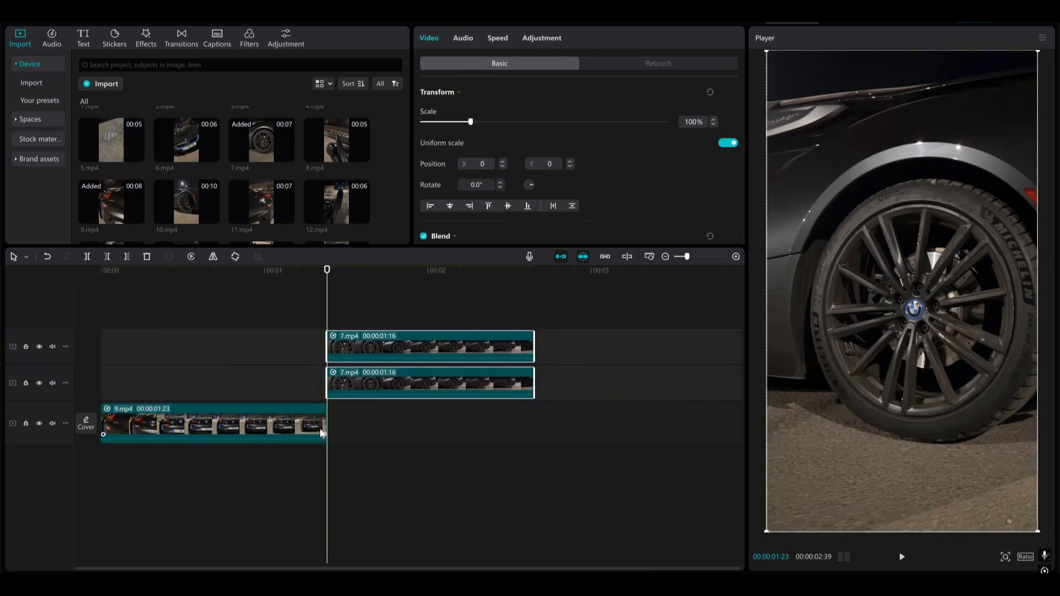
# Freeze the last frame of 9.mp4 and trim the freeze clip to end together with the 7.mp4 clips
pyautogui.click(256, 414)
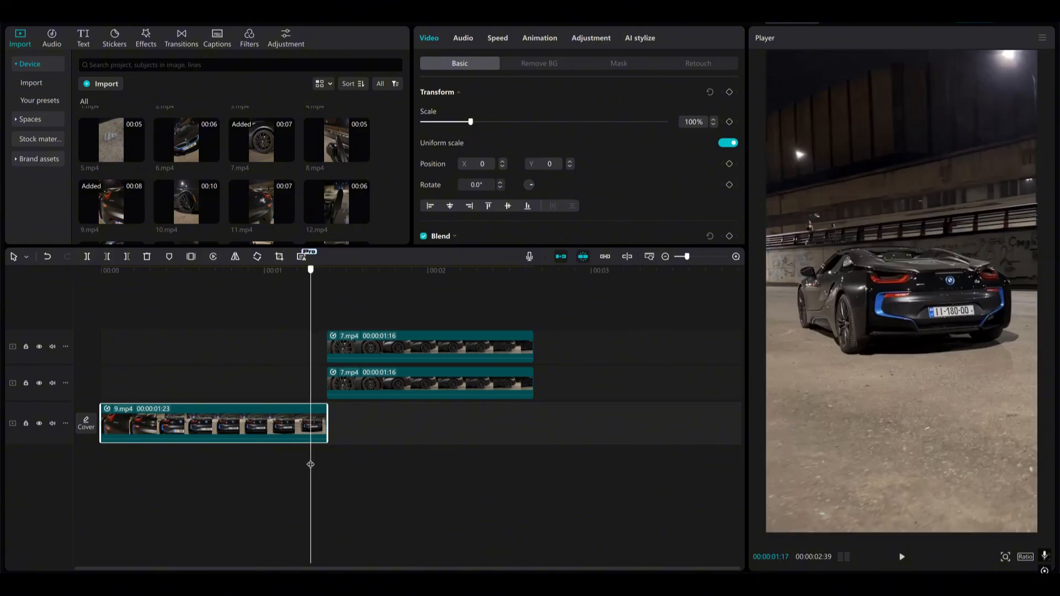
pyautogui.scroll(1, 239, 304)
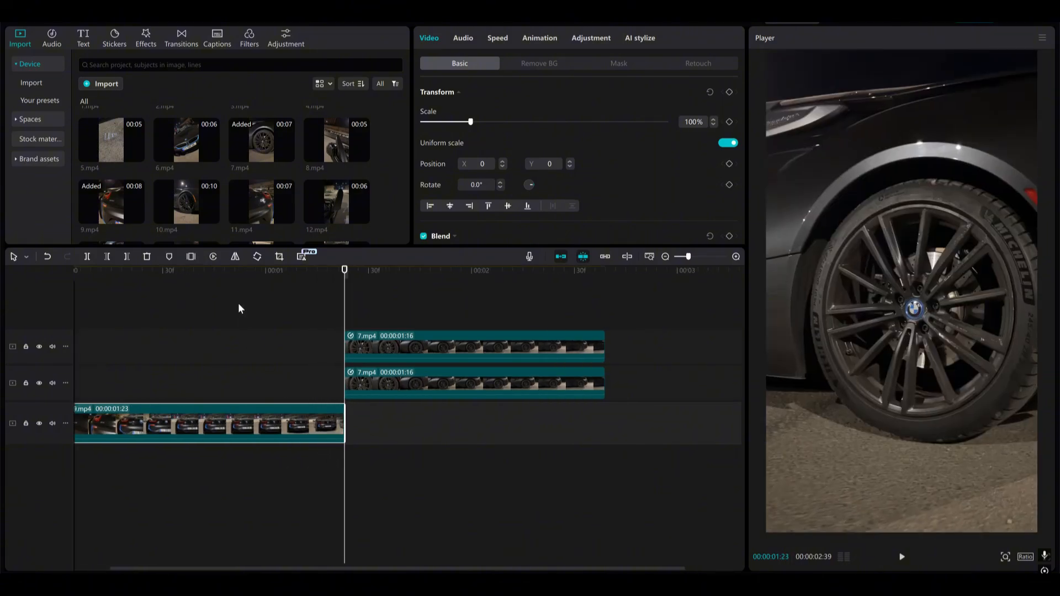
pyautogui.click(191, 256)
pyautogui.scroll(-1, 378, 500)
pyautogui.click(379, 497)
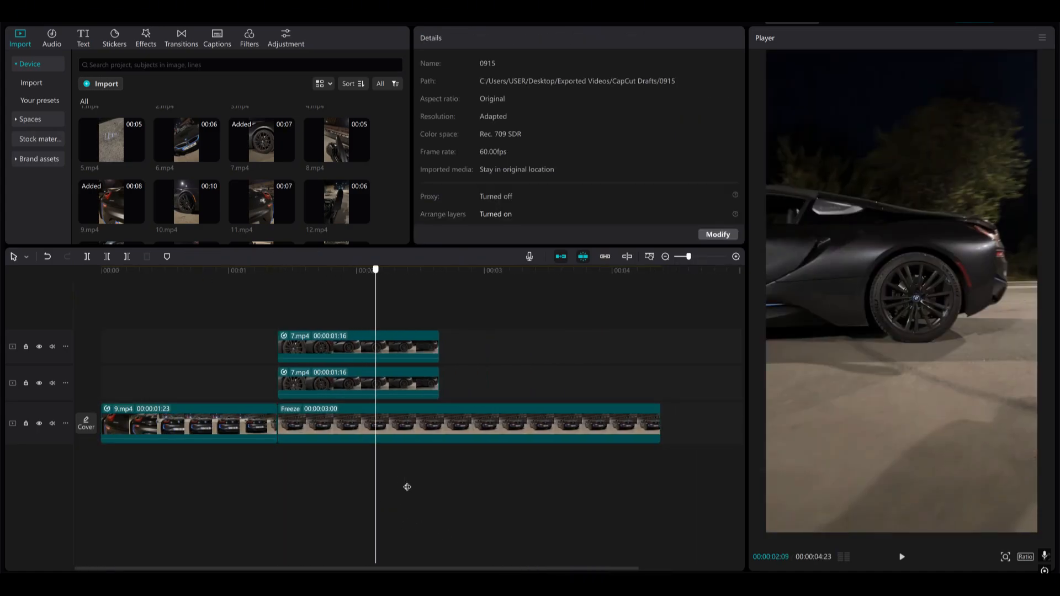
pyautogui.moveTo(435, 488); pyautogui.dragTo(440, 488)
pyautogui.press('w')
pyautogui.click(221, 467)
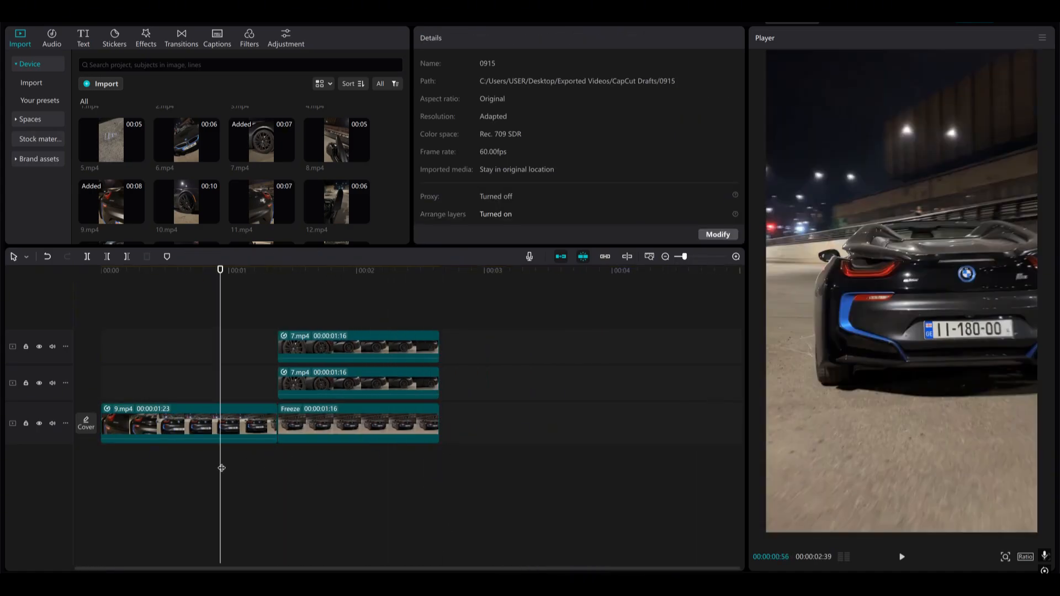
pyautogui.press('space')
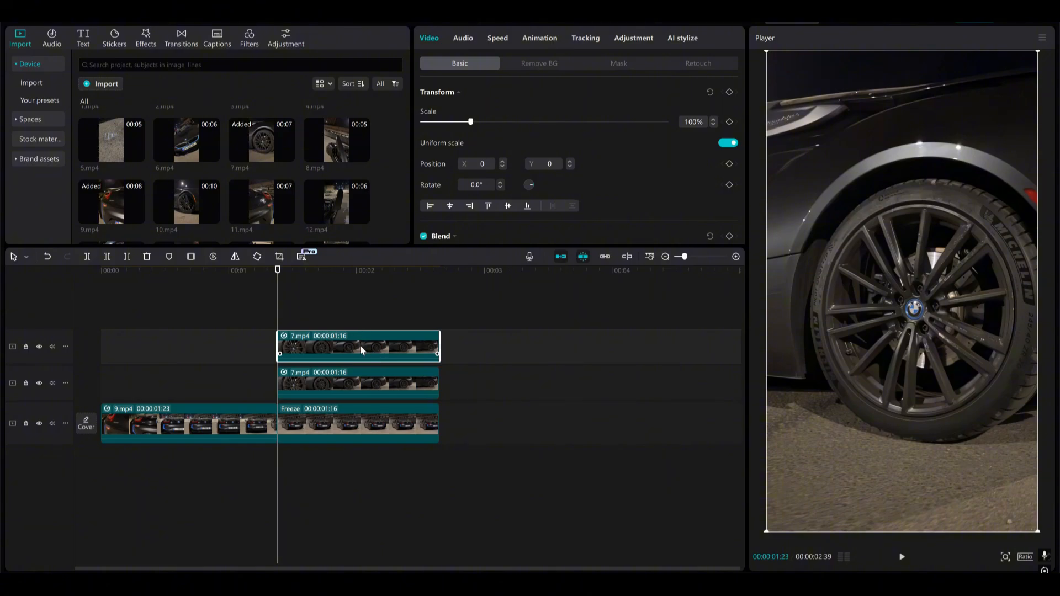
pyautogui.moveTo(912, 310); pyautogui.dragTo(886, 304)
pyautogui.hotkey('ctrl', 'z')
pyautogui.click(324, 379)
pyautogui.moveTo(889, 347)
pyautogui.mouseDown()
pyautogui.moveTo(876, 370)
pyautogui.moveTo(885, 350)
pyautogui.moveTo(902, 349)
pyautogui.mouseUp()
pyautogui.hotkey('ctrl', 'z')
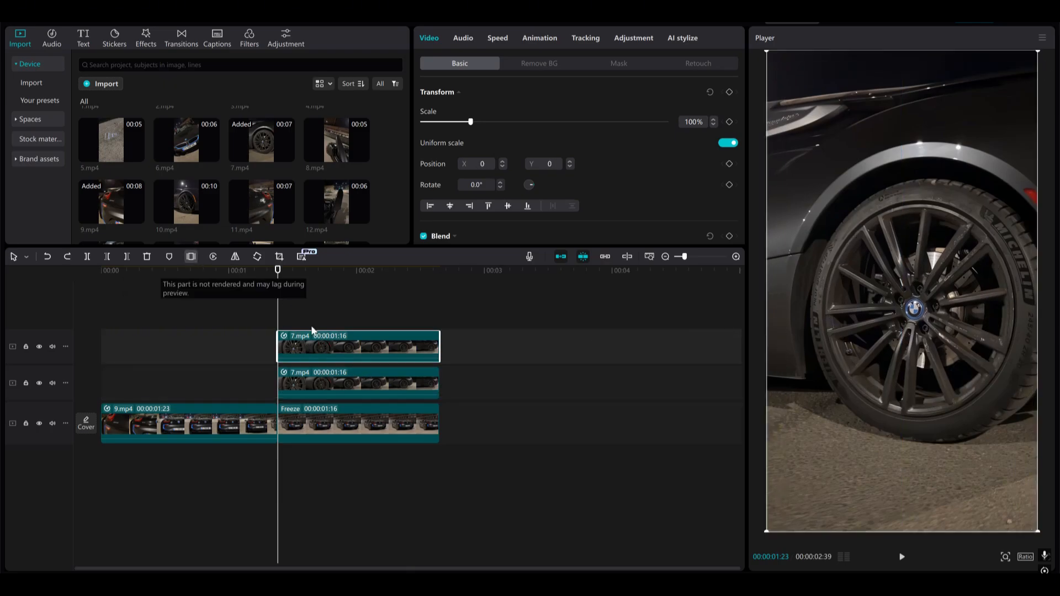
# Freeze the top 7.mp4 clip's first frame onto its own track above and move the 7.mp4 clip back to 00:00:01:23
pyautogui.click(190, 258)
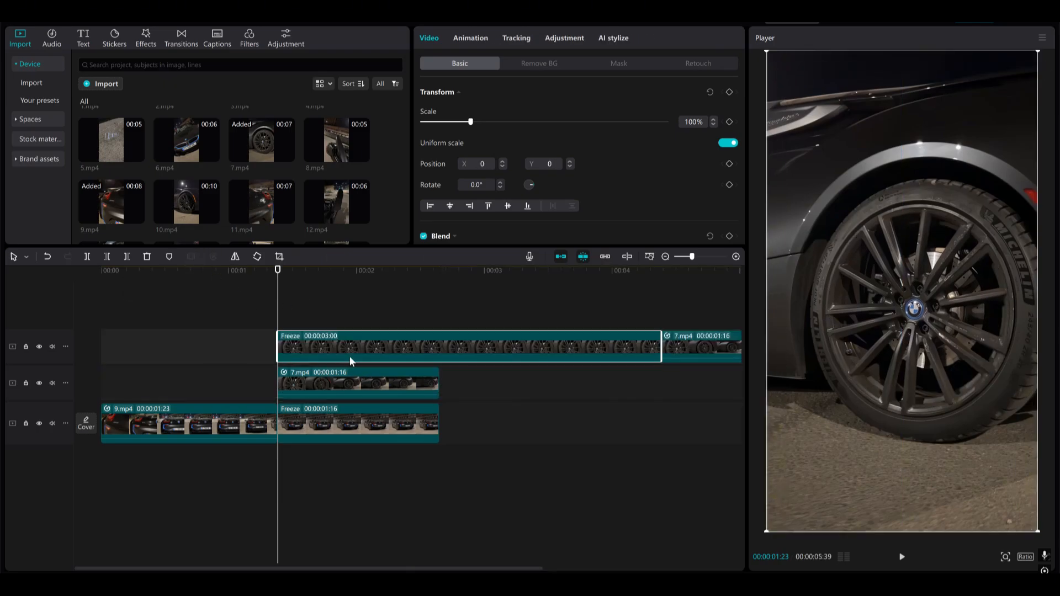
pyautogui.moveTo(352, 351); pyautogui.dragTo(351, 312)
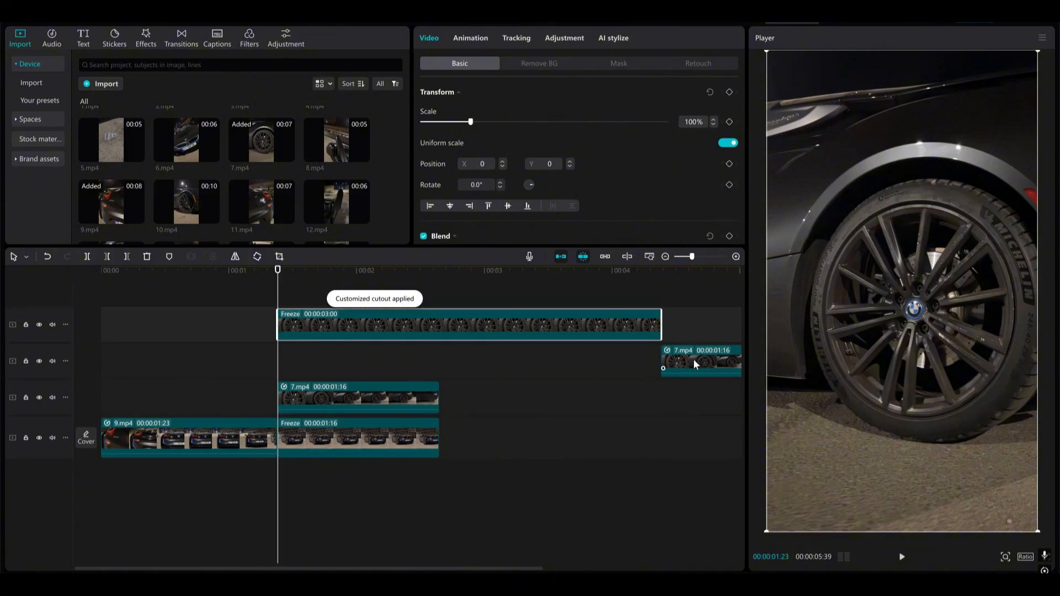
pyautogui.moveTo(694, 359); pyautogui.dragTo(272, 327)
# Trim the wheel freeze clip to 16 frames and place it from 00:00:01:07, ending where the 7.mp4 clips start
pyautogui.press('w')
pyautogui.scroll(3, 279, 386)
pyautogui.click(260, 320)
pyautogui.scroll(2, 291, 349)
pyautogui.click(271, 357)
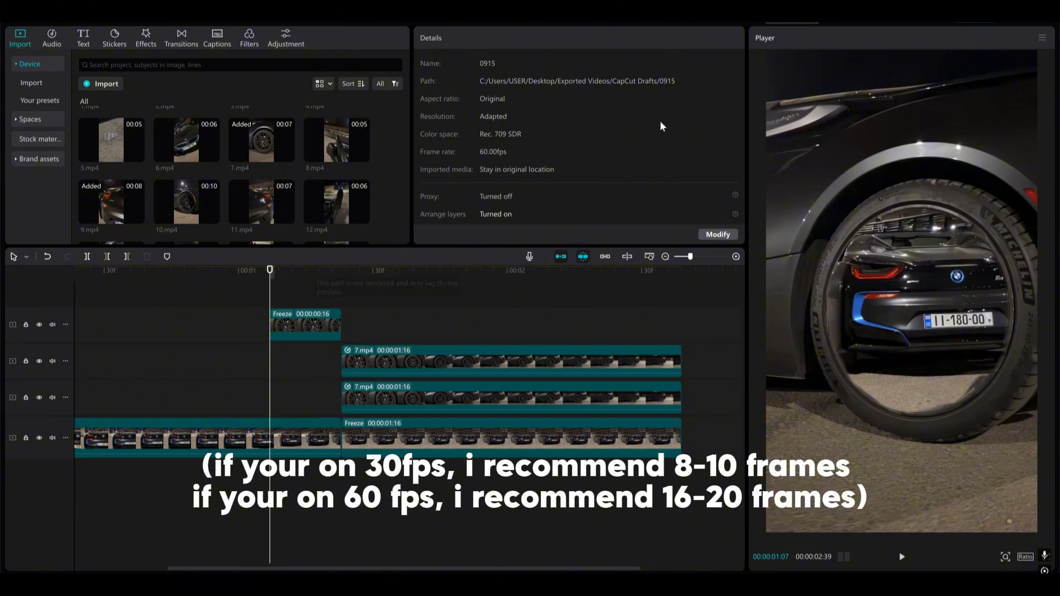
pyautogui.scroll(-2, 287, 351)
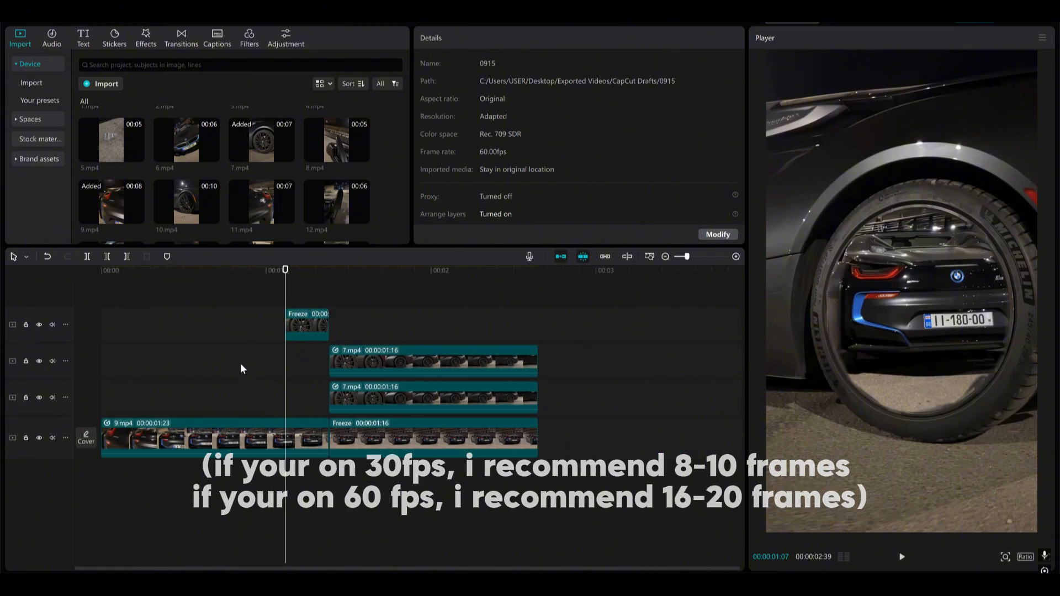
# Add position and scale keyframes at 100% scale and position 0, 0 on the wheel freeze clip's end at 00:00:01:23
pyautogui.click(240, 363)
pyautogui.moveTo(240, 364); pyautogui.dragTo(330, 384)
pyautogui.click(319, 331)
pyautogui.scroll(2, 342, 343)
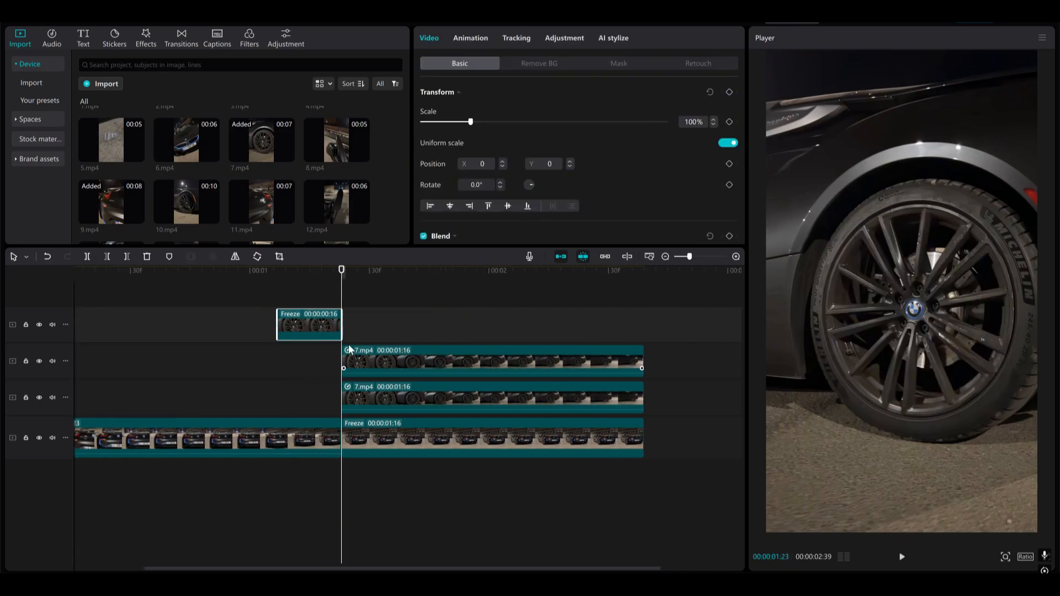
pyautogui.click(730, 164)
pyautogui.click(729, 121)
# Keyframe the wheel freeze clip's start at 00:00:01:07 to scale 385%, position X -242, Y 202, and preview the zoom
pyautogui.click(277, 296)
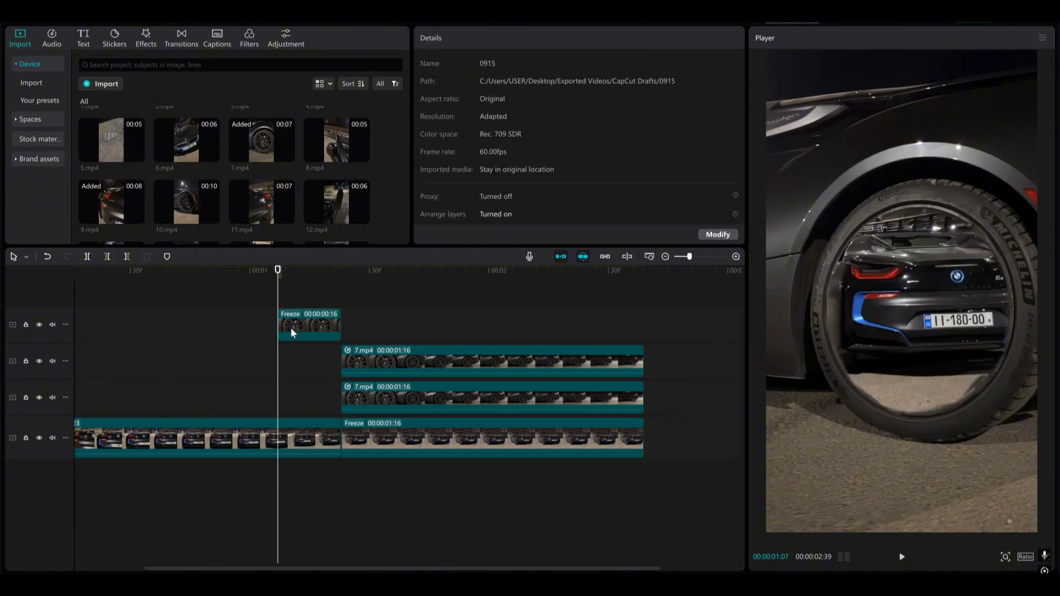
pyautogui.click(290, 327)
pyautogui.moveTo(473, 123); pyautogui.dragTo(550, 124)
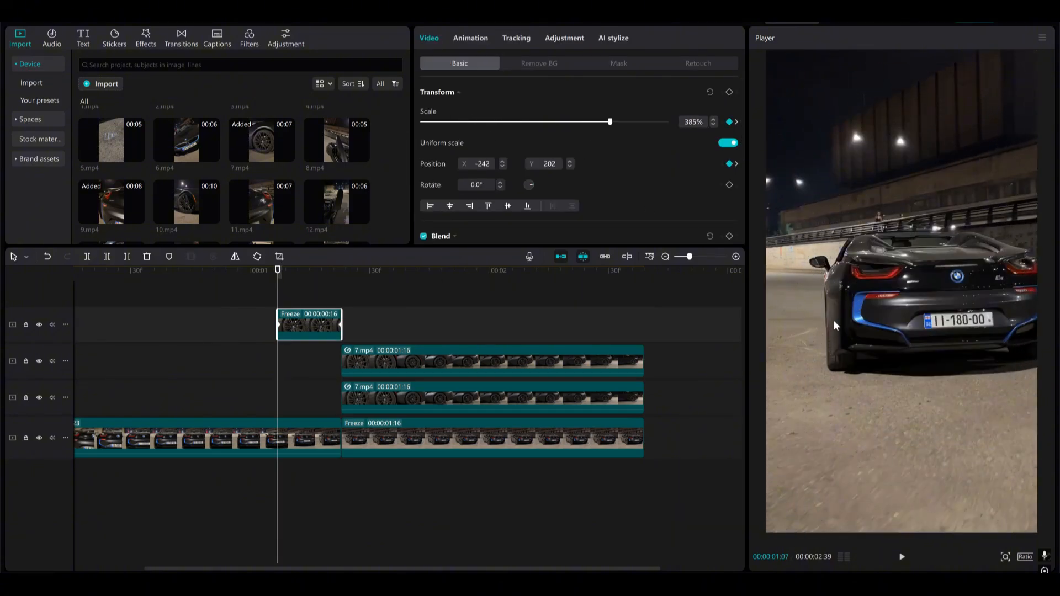
pyautogui.press('space')
pyautogui.click(129, 381)
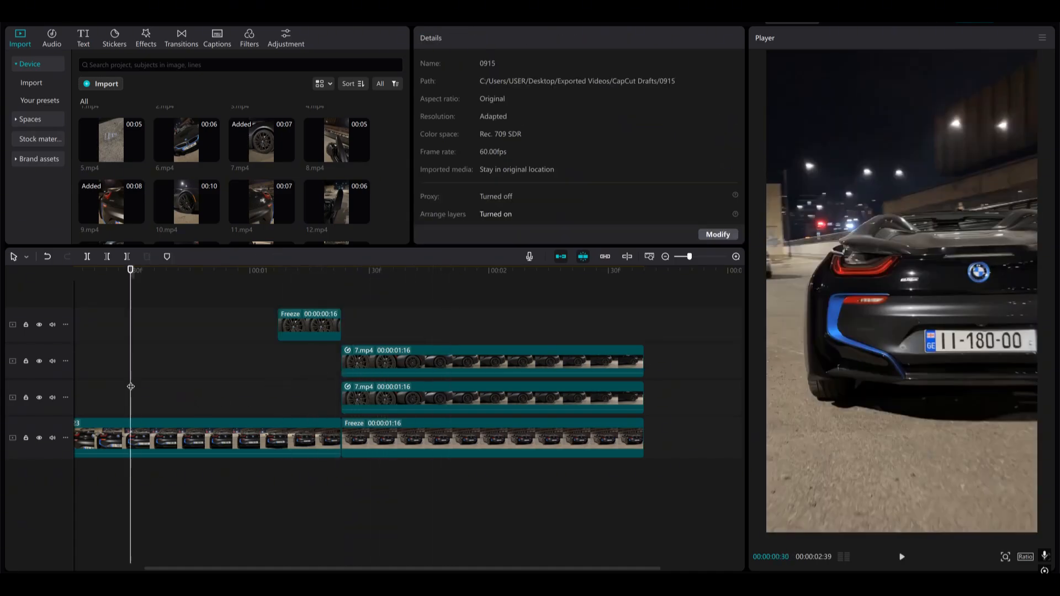
pyautogui.click(92, 358)
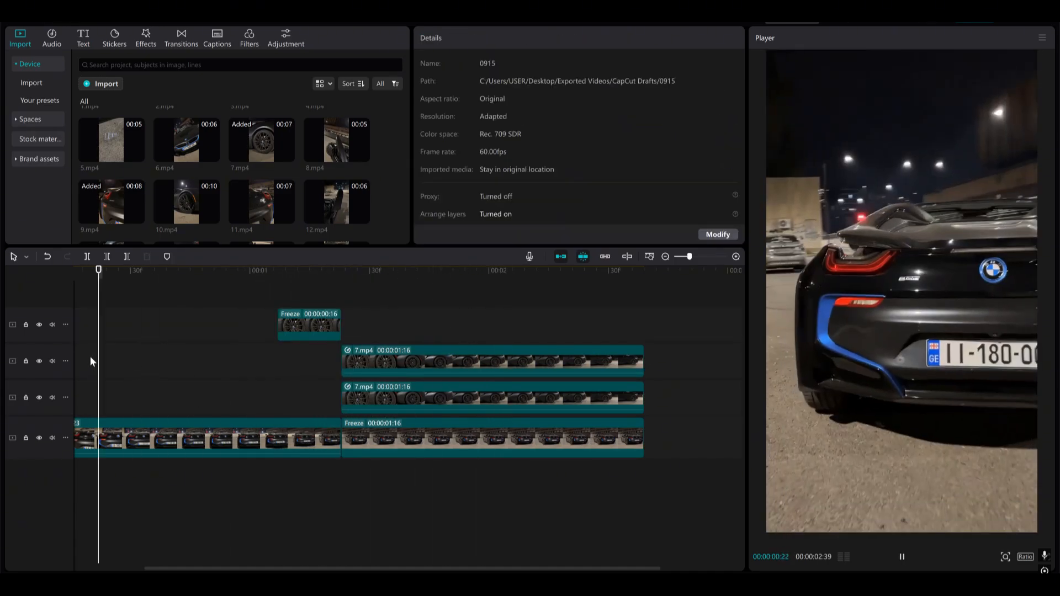
# Keyframe the lower 7.mp4 rim clip's position to X 1608, Y -35 at 00:00:01:23, realign it in following frames, and preview the motion
pyautogui.click(341, 409)
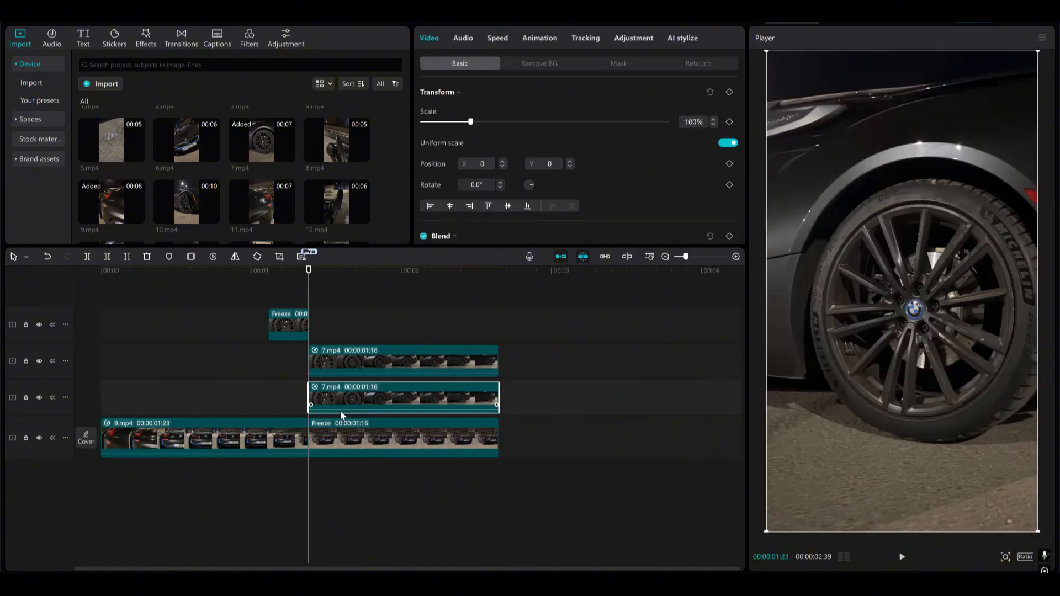
pyautogui.moveTo(903, 372)
pyautogui.mouseDown()
pyautogui.moveTo(1056, 371)
pyautogui.moveTo(888, 375)
pyautogui.mouseUp()
pyautogui.hotkey('ctrl', 'z')
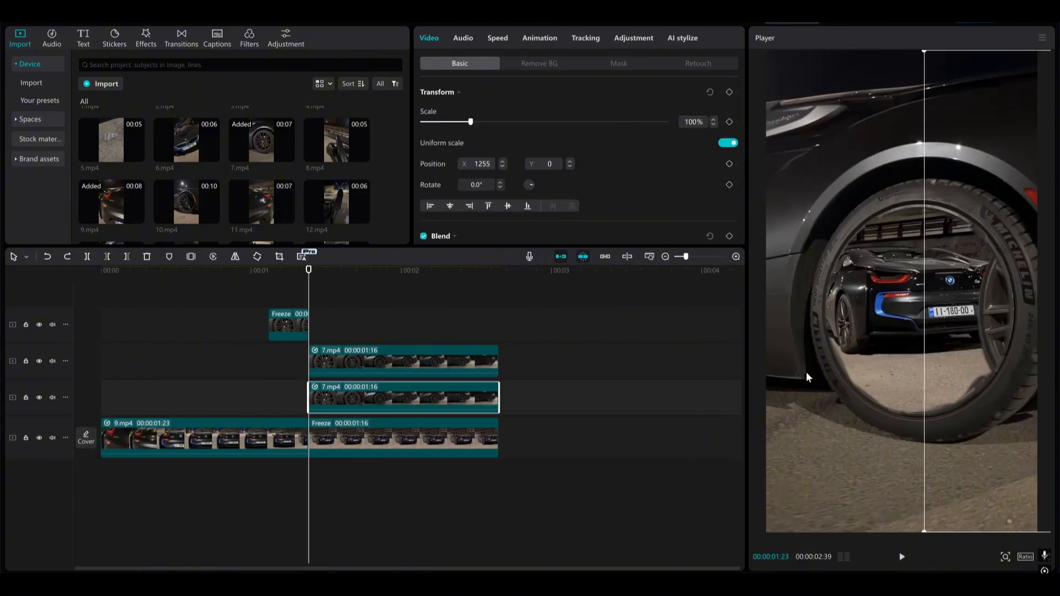
pyautogui.moveTo(1010, 381); pyautogui.dragTo(819, 378)
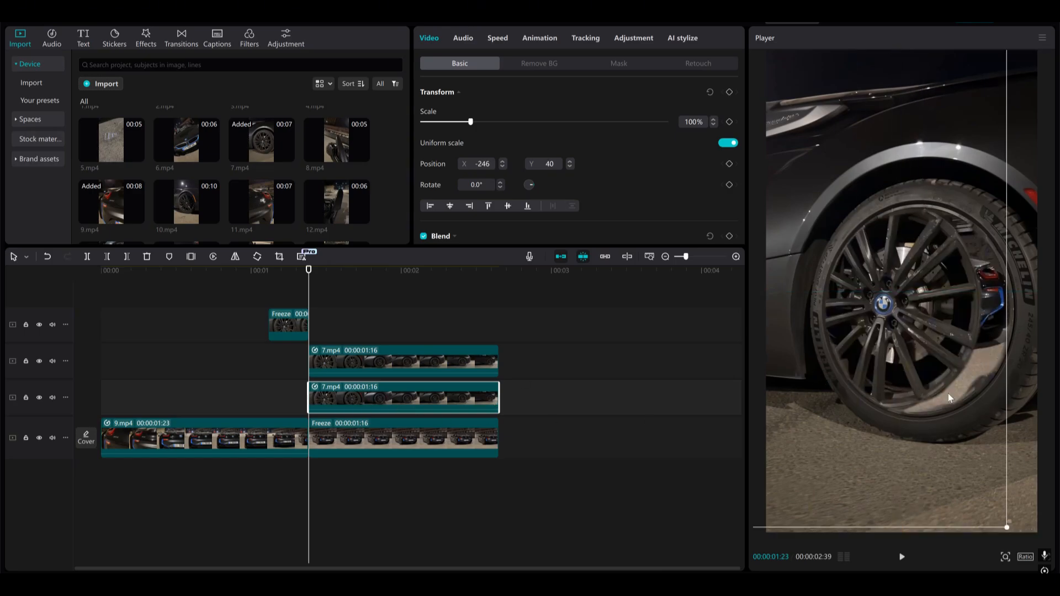
pyautogui.moveTo(948, 393); pyautogui.dragTo(986, 405)
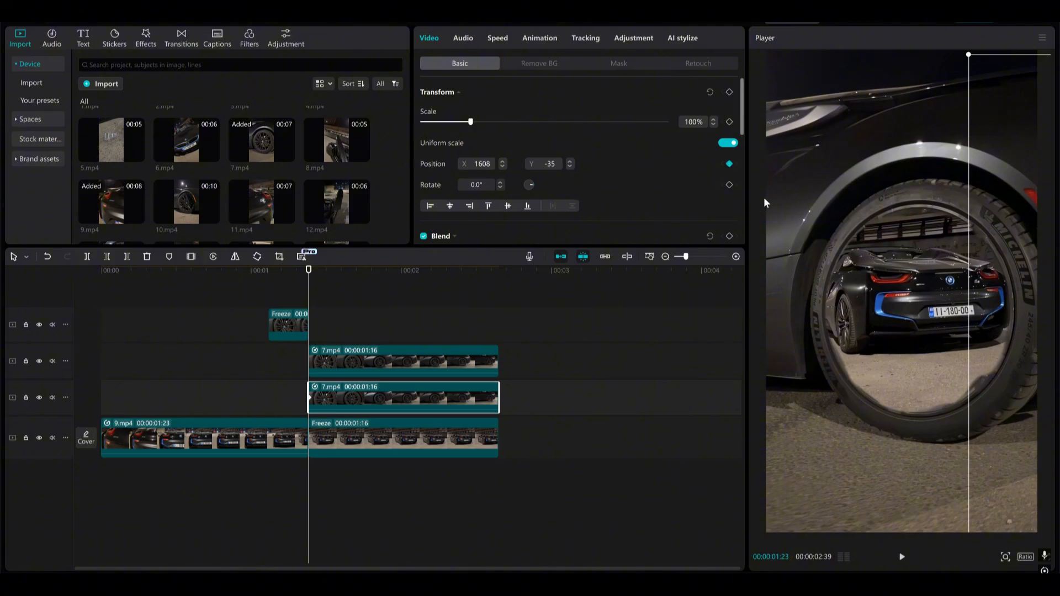
pyautogui.press('space')
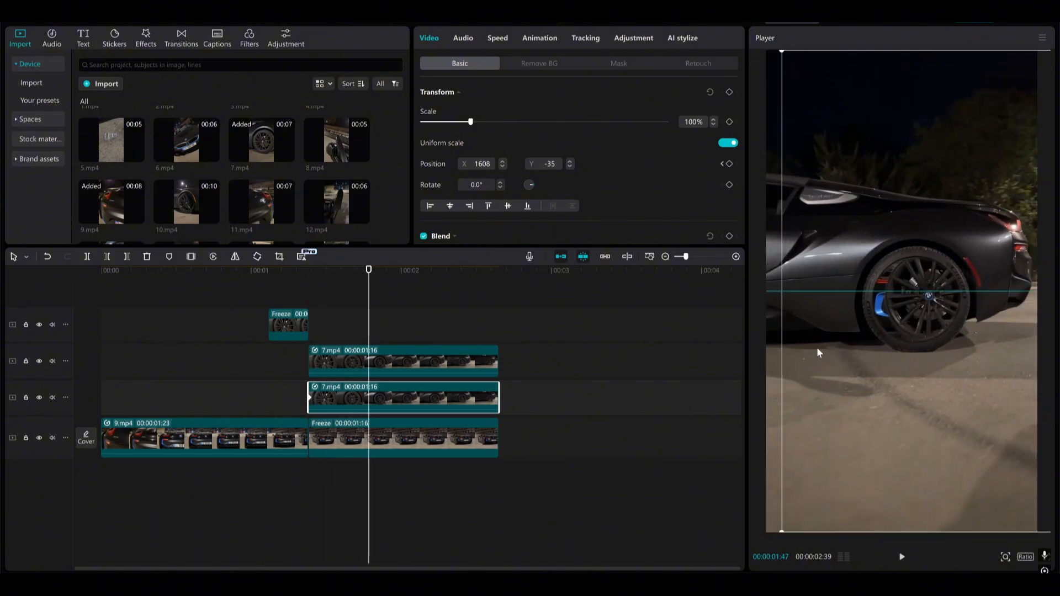
pyautogui.click(239, 350)
pyautogui.press('space')
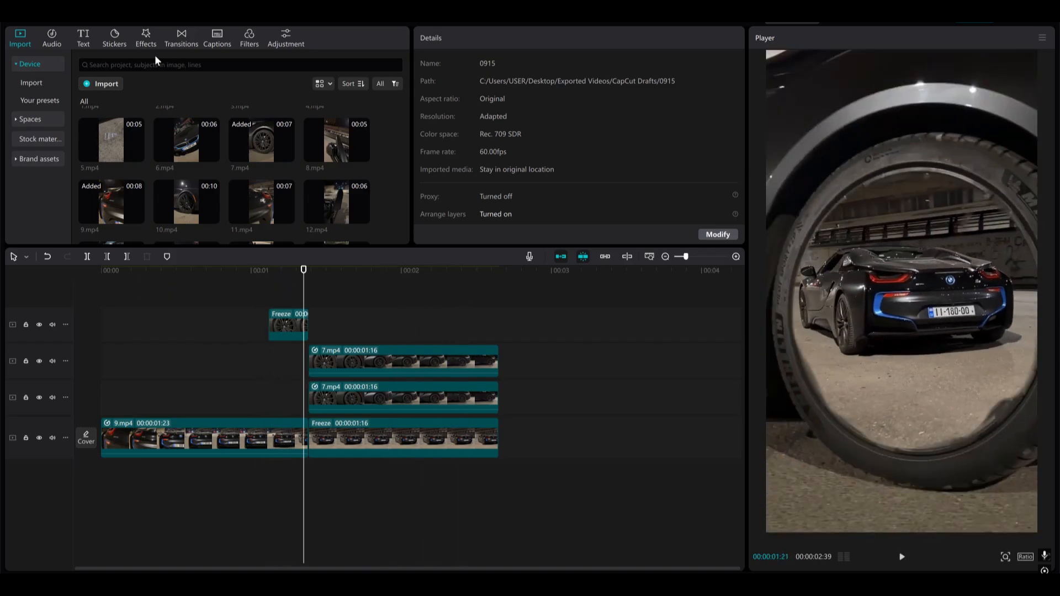
# Add a Ripple effect starting at 00:00:01:23 and an overlapping Vibration Flash effect over the transition, and review the result
pyautogui.click(146, 38)
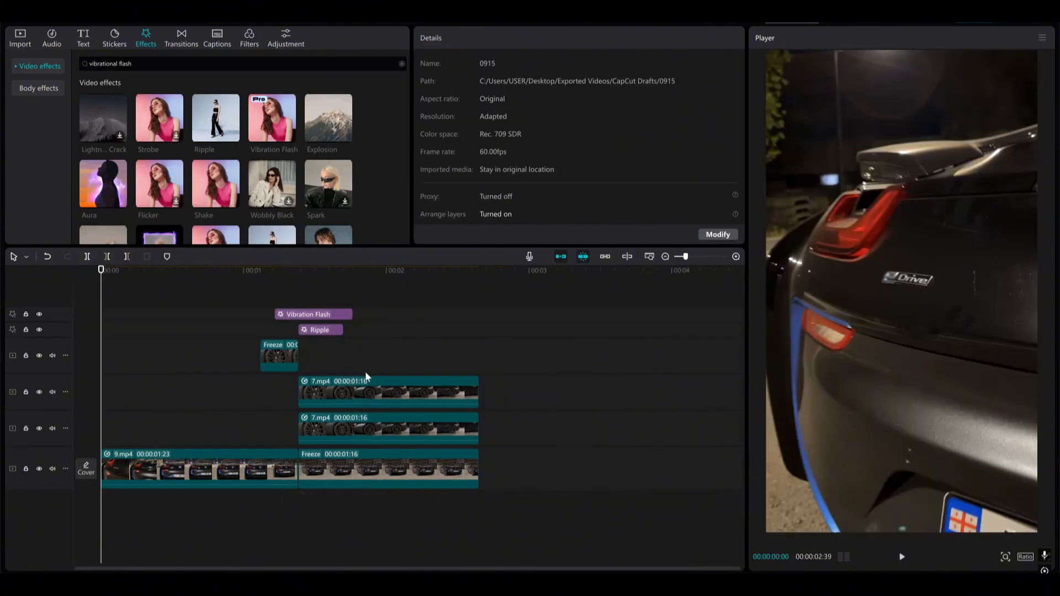
pyautogui.scroll(-2, 284, 389)
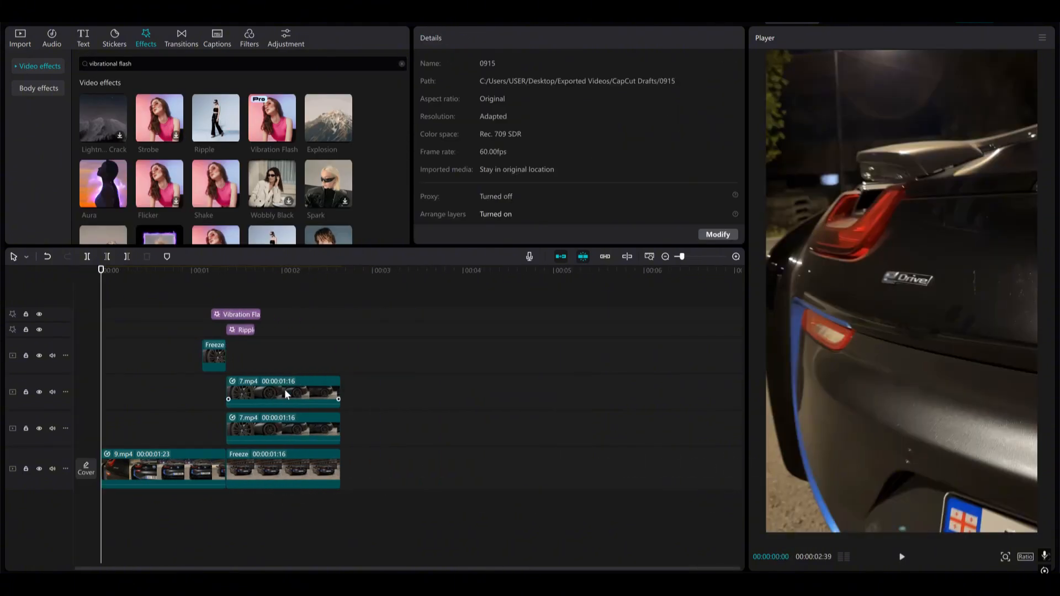
pyautogui.press('space')
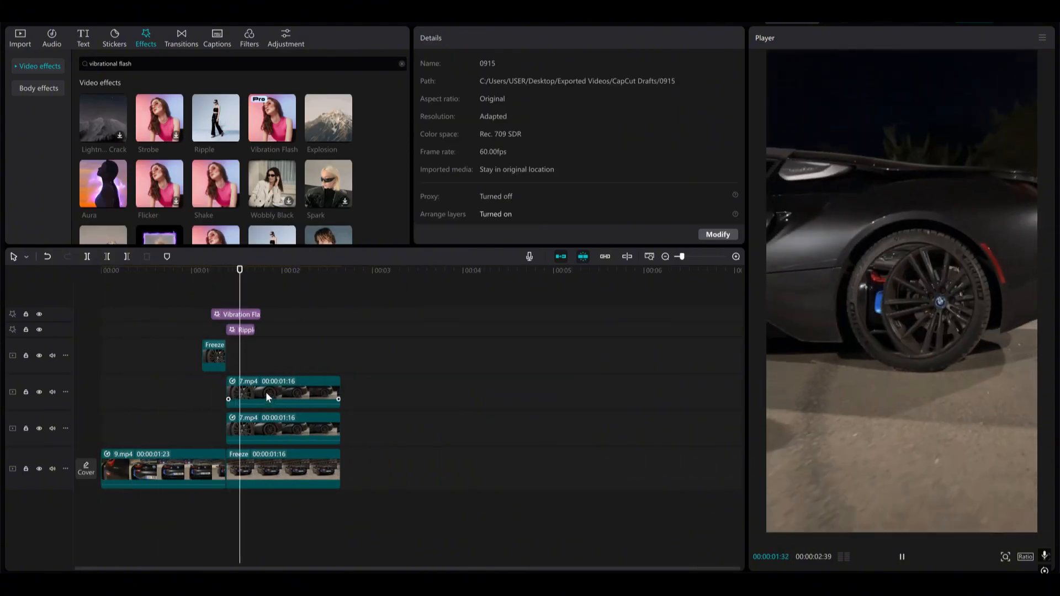
pyautogui.press('space')
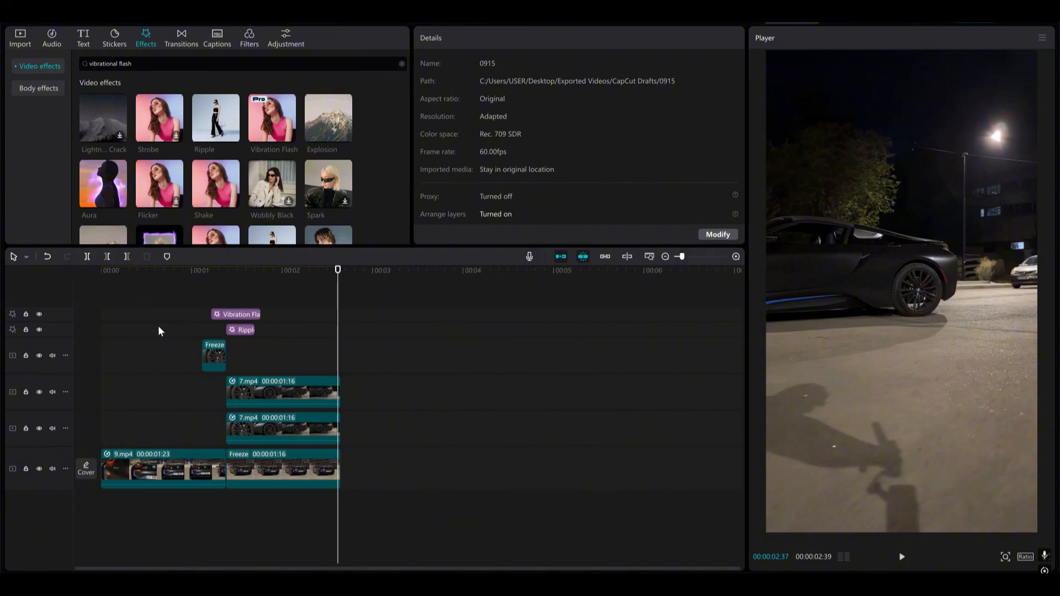
pyautogui.moveTo(298, 322); pyautogui.dragTo(154, 372)
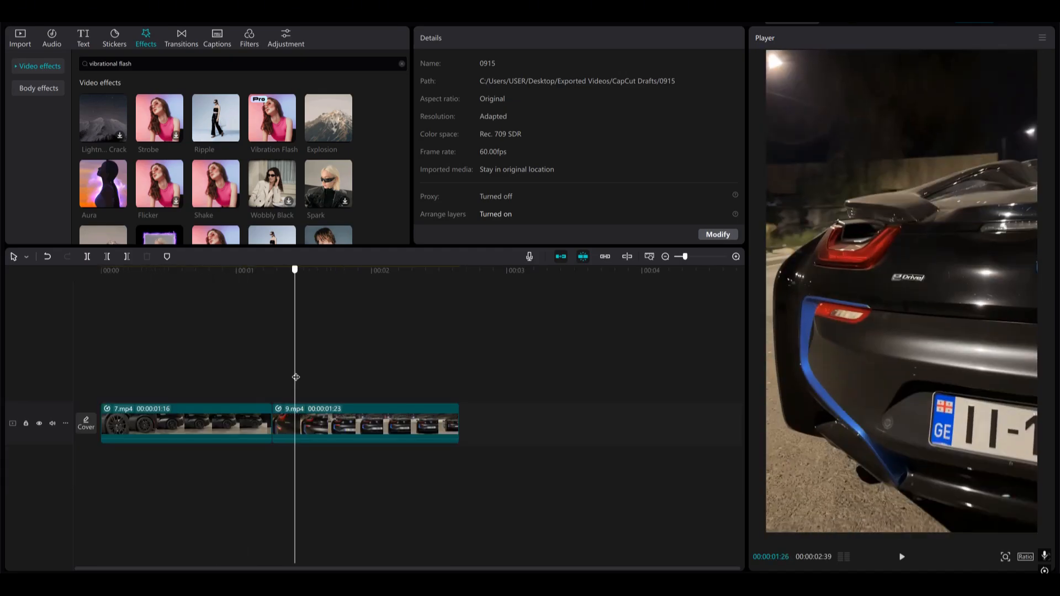
pyautogui.moveTo(293, 378); pyautogui.dragTo(206, 393)
# Reverse both the 7.mp4 and 9.mp4 clips on the main track
pyautogui.click(208, 434)
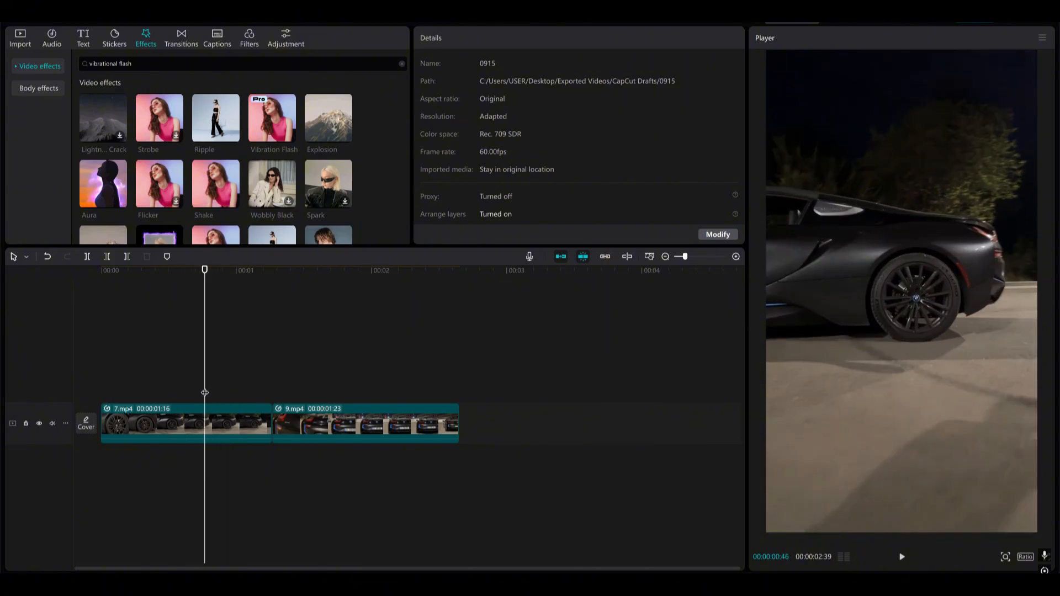
pyautogui.moveTo(214, 380); pyautogui.dragTo(200, 401)
pyautogui.click(212, 430)
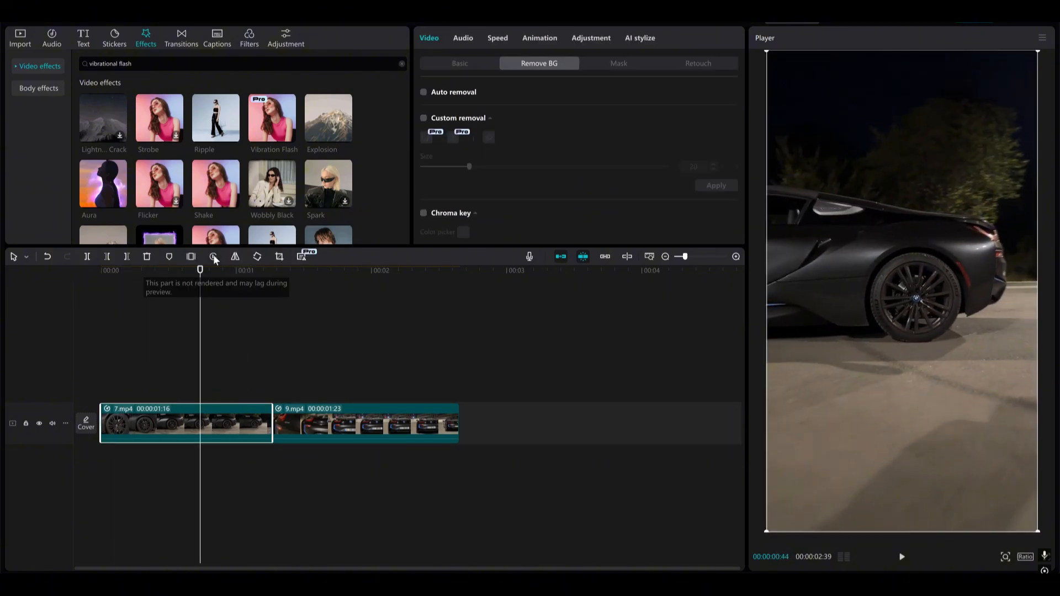
pyautogui.click(215, 257)
pyautogui.moveTo(195, 346); pyautogui.dragTo(417, 387)
pyautogui.click(316, 428)
pyautogui.click(215, 257)
pyautogui.moveTo(319, 404); pyautogui.dragTo(95, 415)
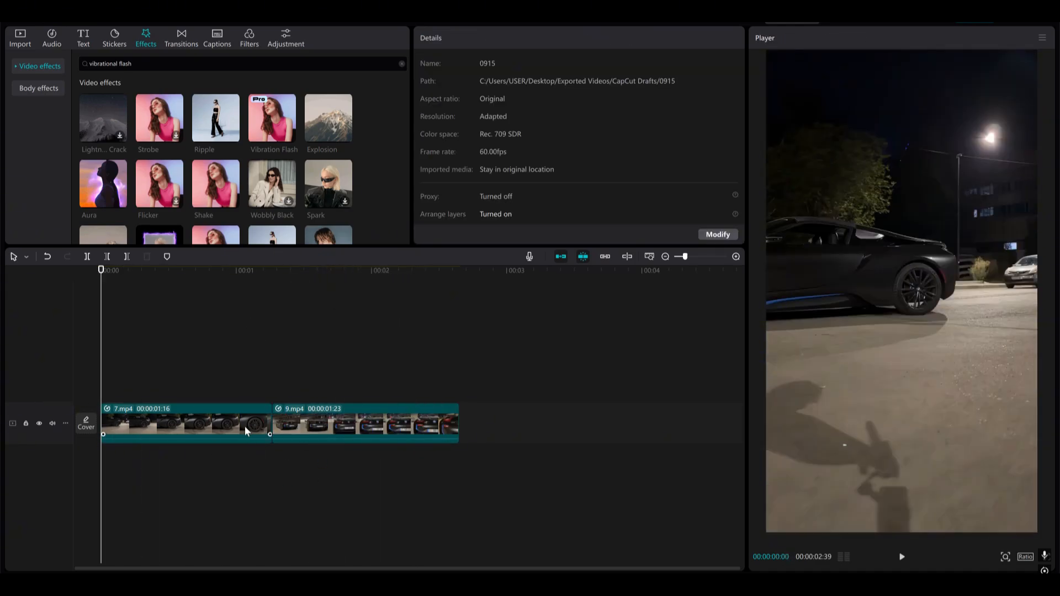
# Freeze the last frame of 7.mp4, place it on the track above from 00:00:01:16 and trim it to 16 frames
pyautogui.click(245, 426)
pyautogui.click(272, 385)
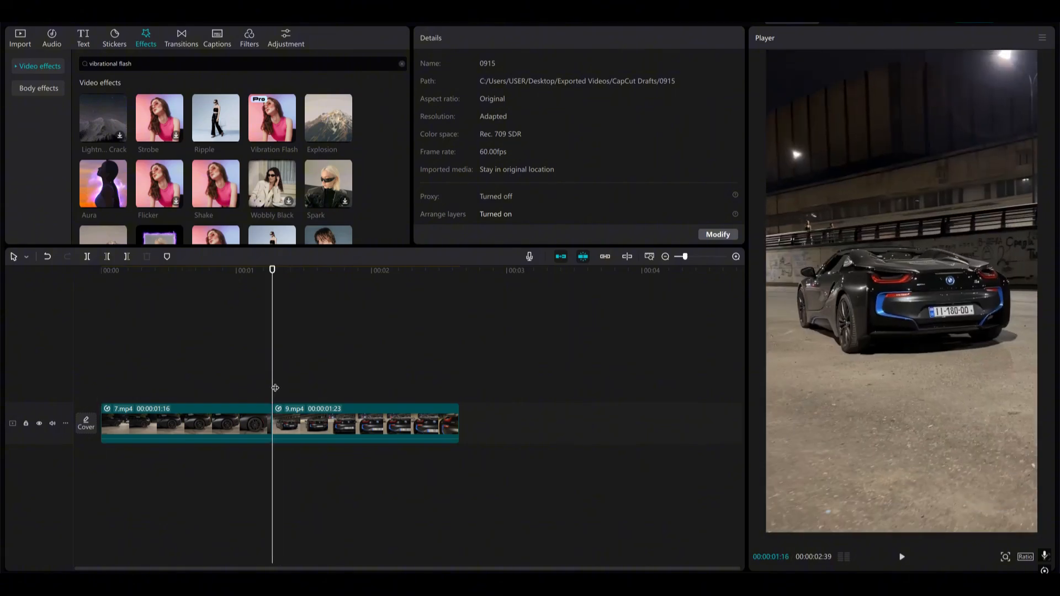
pyautogui.click(268, 426)
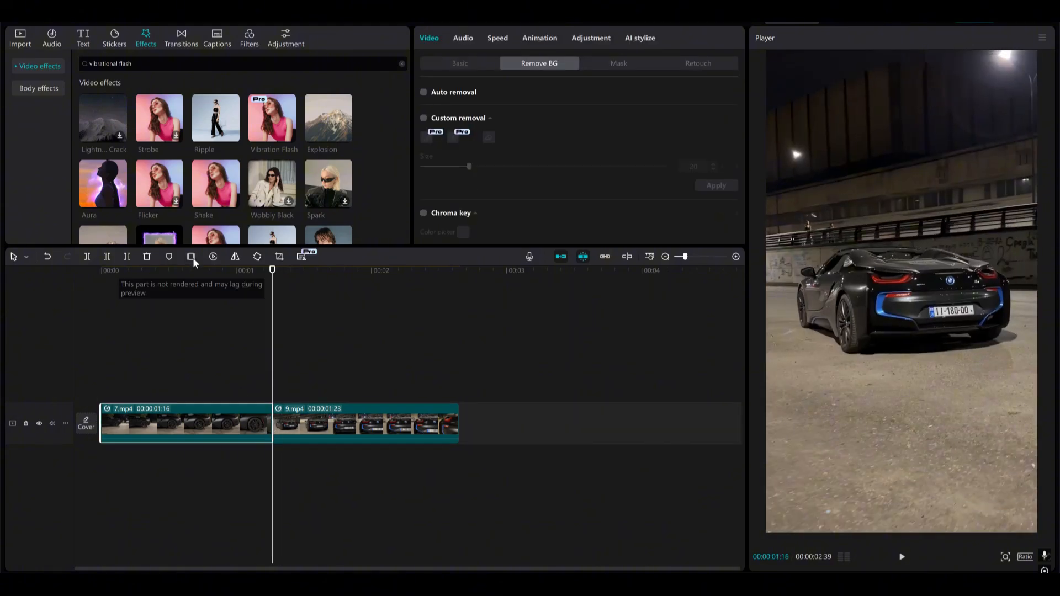
pyautogui.click(192, 257)
pyautogui.moveTo(301, 422); pyautogui.dragTo(342, 389)
pyautogui.press('w')
pyautogui.click(338, 388)
pyautogui.scroll(2, 338, 394)
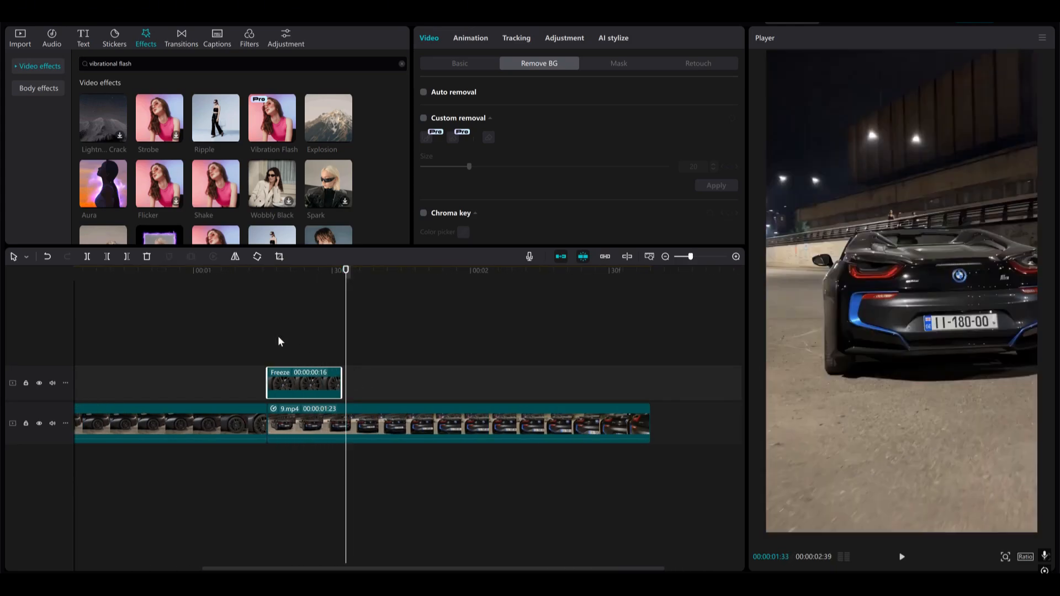
# Cut the rim out of the wheel freeze clip with Custom removal at brush size 20, keeping the tyre and surroundings
pyautogui.click(276, 336)
pyautogui.click(284, 378)
pyautogui.click(460, 64)
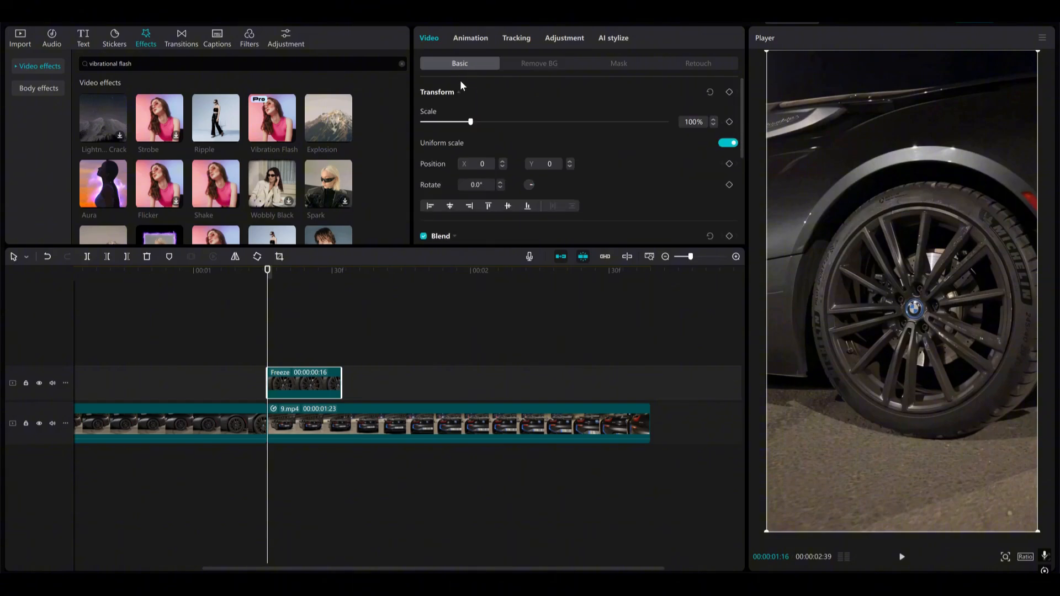
pyautogui.moveTo(271, 320); pyautogui.dragTo(339, 268)
pyautogui.click(540, 64)
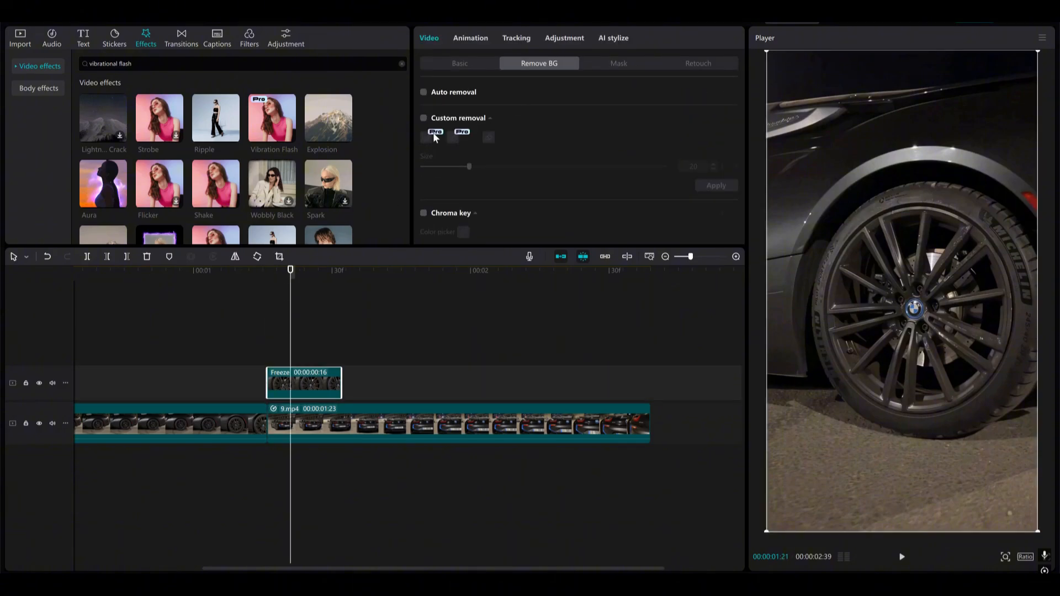
pyautogui.click(424, 118)
pyautogui.moveTo(878, 107)
pyautogui.mouseDown()
pyautogui.moveTo(773, 252)
pyautogui.moveTo(877, 478)
pyautogui.mouseUp()
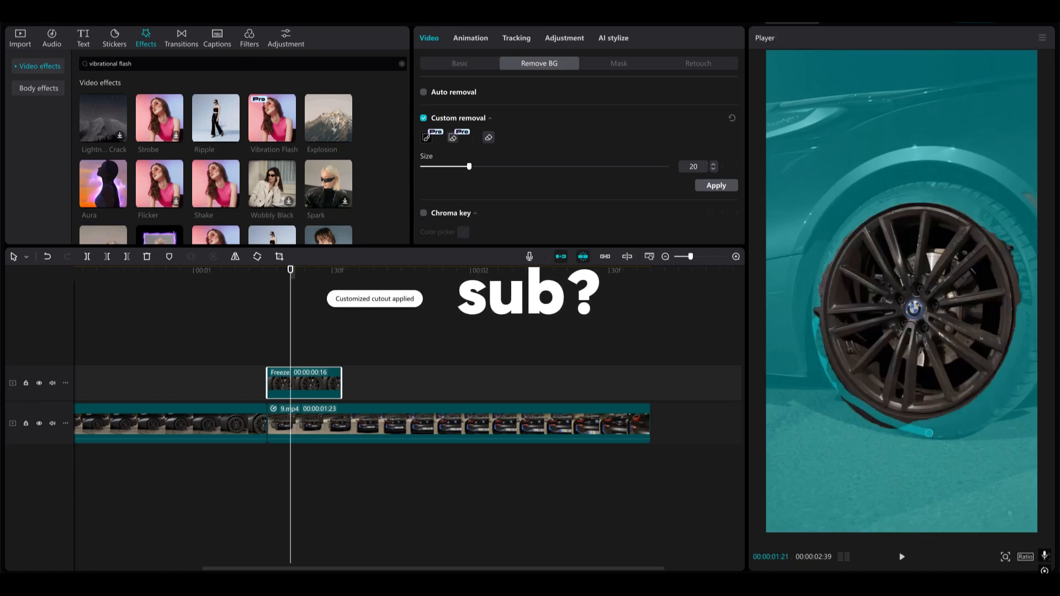
# Keyframe the wheel freeze clip from 100% at 00:00:01:16 to scale 266%, position X -510, Y 356 at 00:00:01:31
pyautogui.click(460, 64)
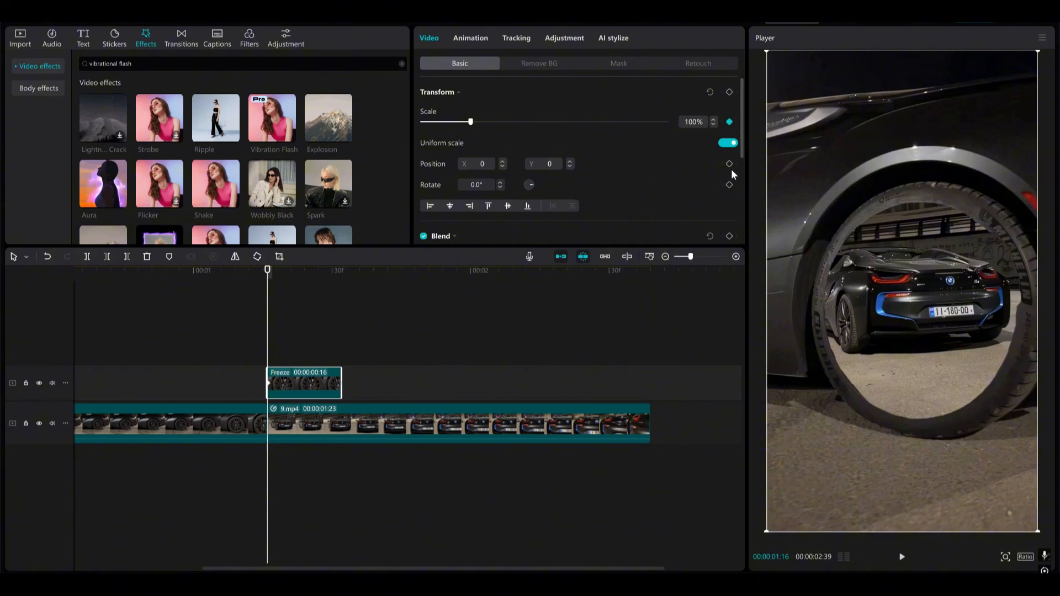
pyautogui.click(341, 360)
pyautogui.click(334, 385)
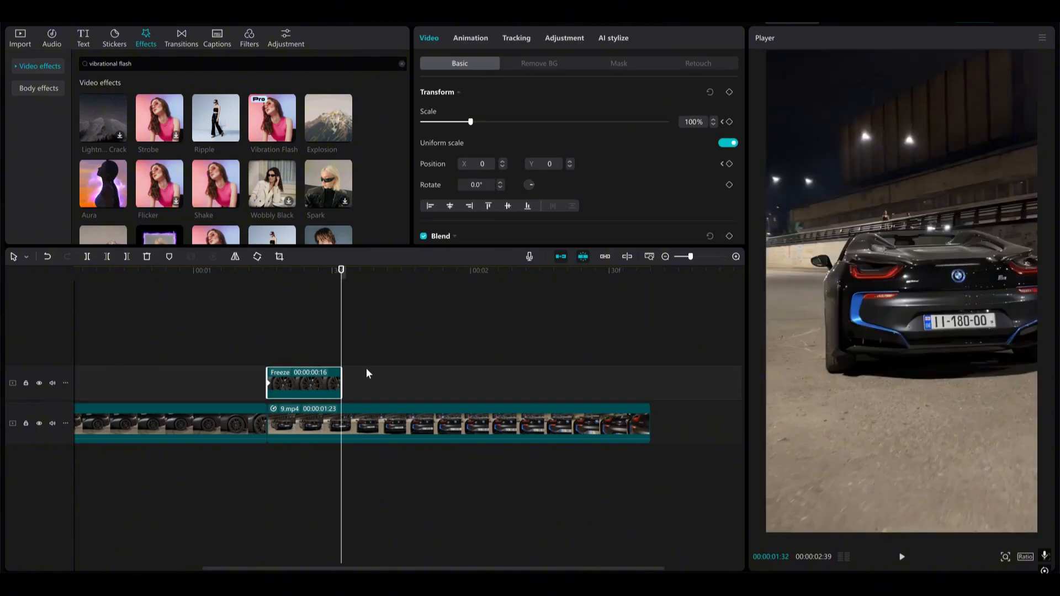
pyautogui.press('Left')
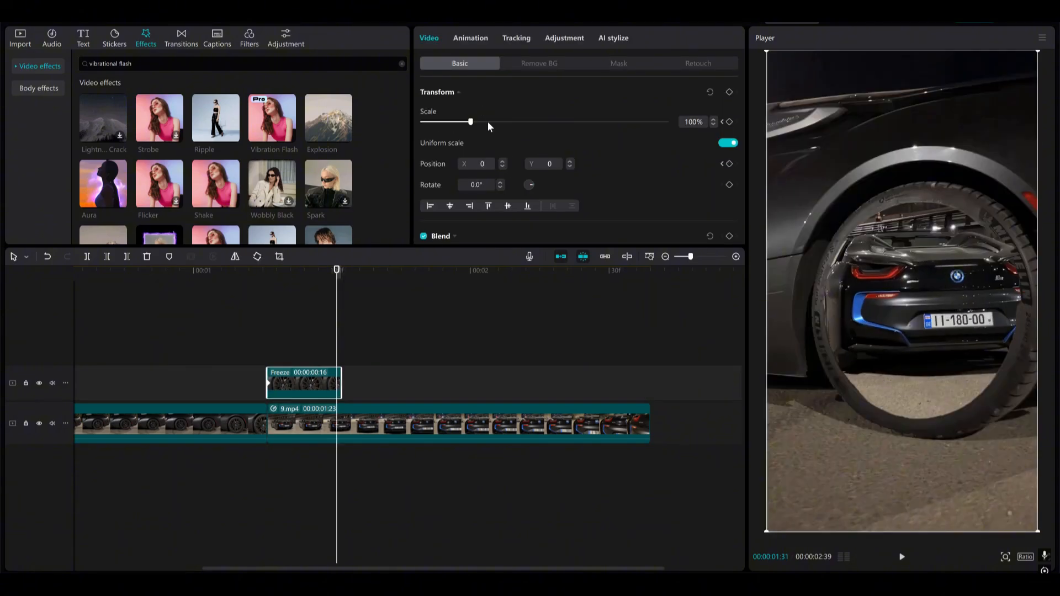
pyautogui.moveTo(488, 121); pyautogui.dragTo(561, 136)
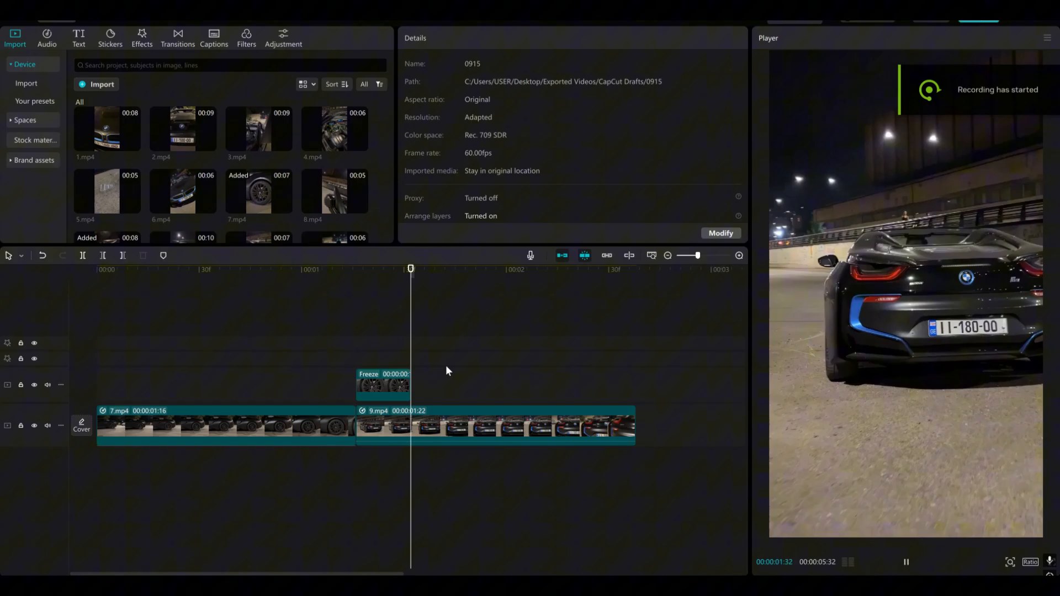
pyautogui.press('space')
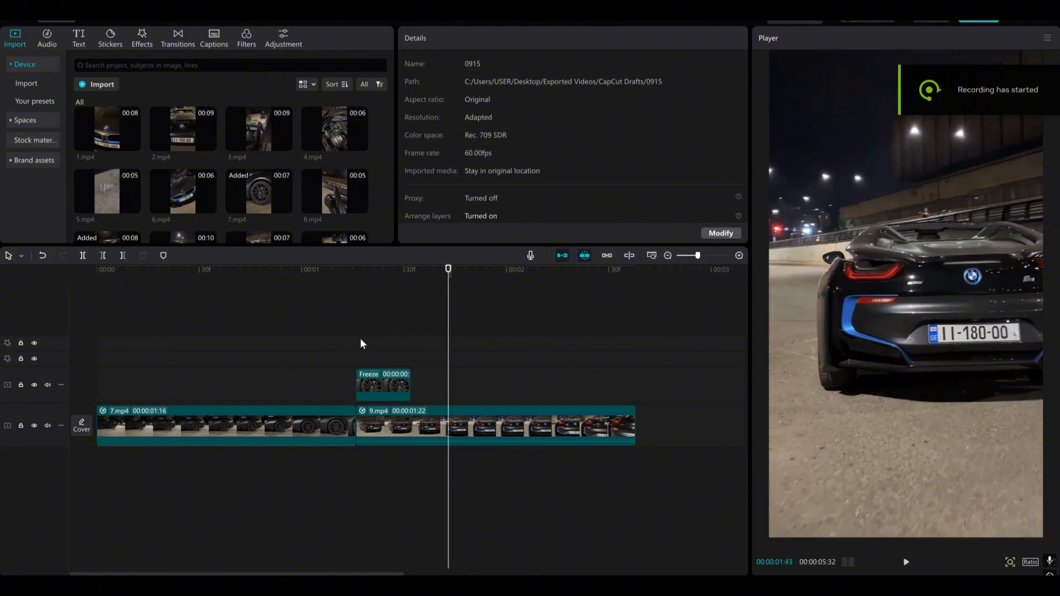
# Insert a freeze frame of the first frame of 9.mp4 at 00:00:01:16 on the main track
pyautogui.click(359, 340)
pyautogui.click(357, 342)
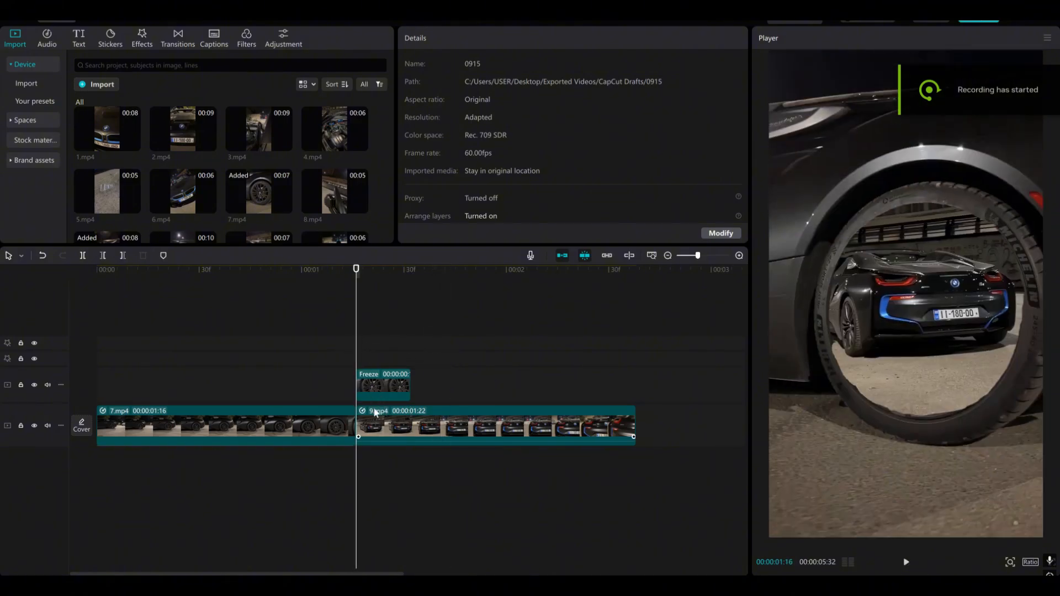
pyautogui.click(378, 414)
pyautogui.click(189, 260)
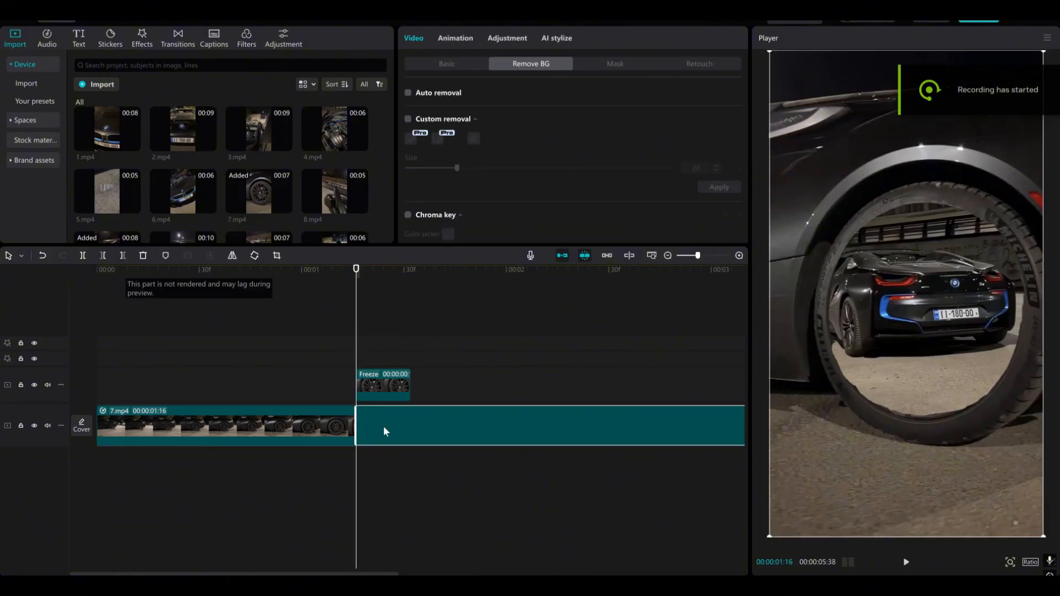
# Move 7.mp4 onto the track above, directly before the wheel freeze clip, and trim the 9.mp4 freeze frame to 00:00:01:16
pyautogui.moveTo(325, 431); pyautogui.dragTo(315, 399)
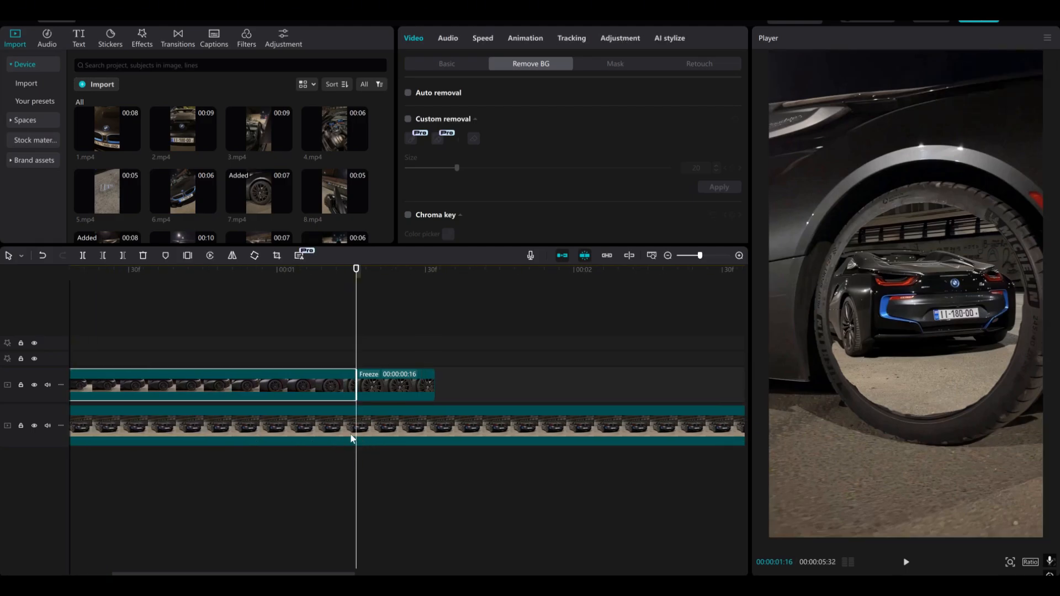
pyautogui.scroll(-2, 358, 446)
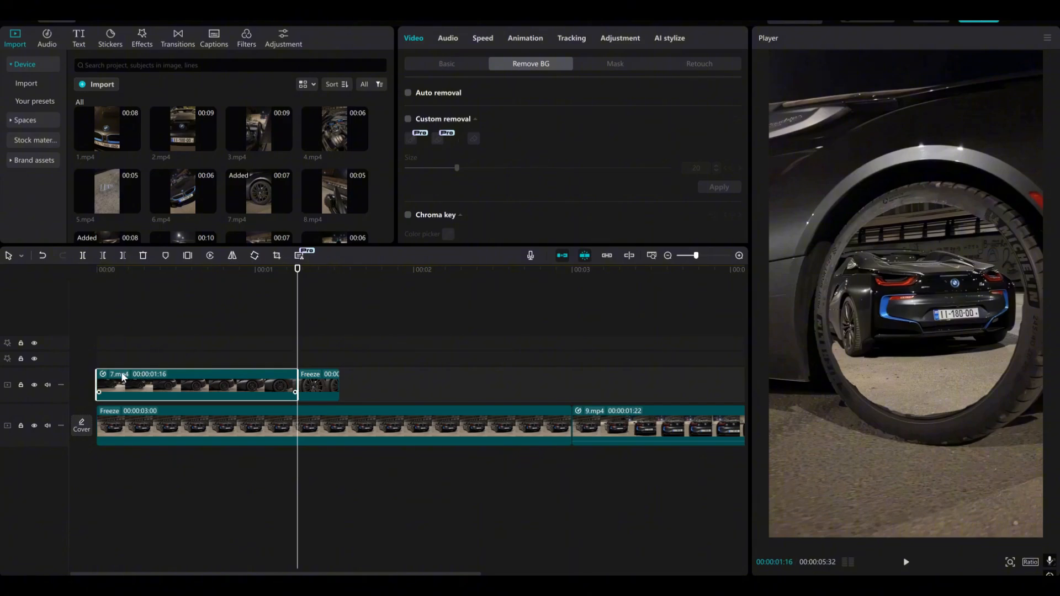
pyautogui.click(387, 430)
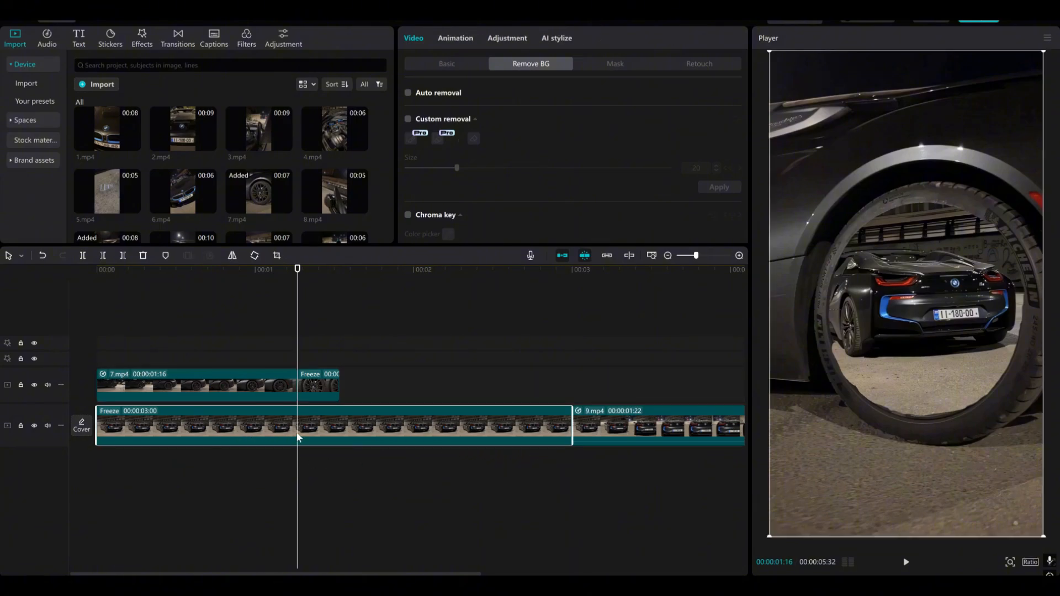
pyautogui.press('w')
pyautogui.click(97, 459)
pyautogui.press('space')
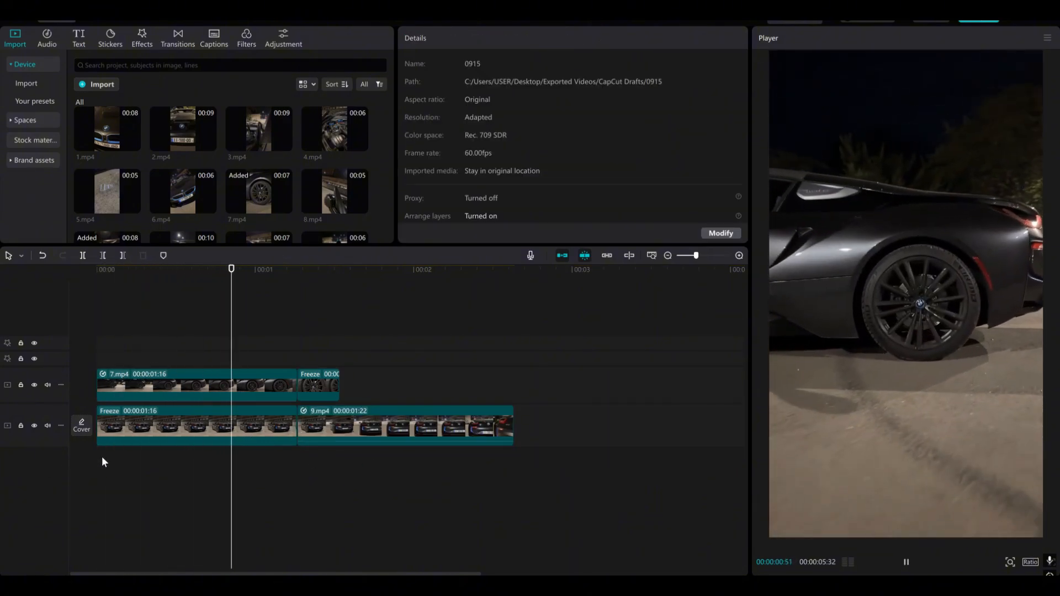
pyautogui.press('space')
# Duplicate 7.mp4 onto a new track above it, starting at 00:00:00:00
pyautogui.click(168, 396)
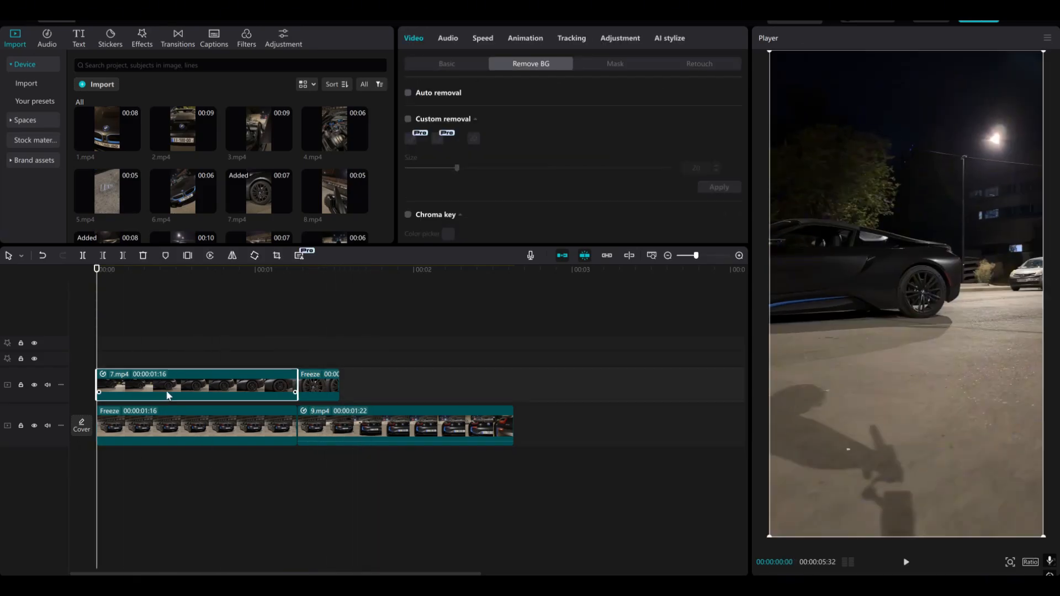
pyautogui.hotkey('ctrl', 'c')
pyautogui.hotkey('ctrl', 'v')
# Cut the rim out of the upper 7.mp4 copy with Custom removal at brush size 20, keeping the tyre, car and surroundings
pyautogui.press('space')
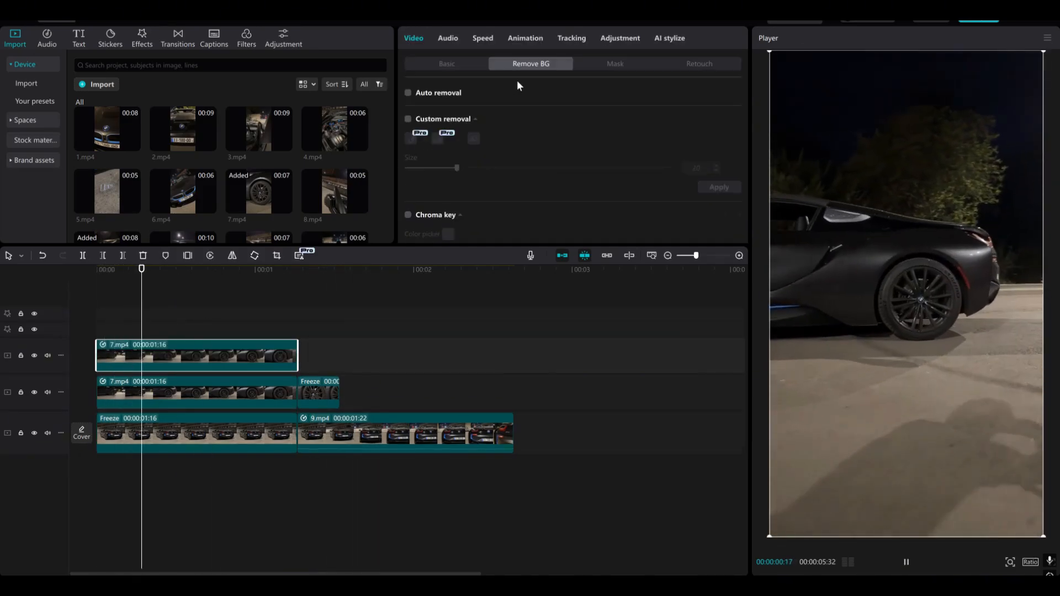
pyautogui.press('space')
pyautogui.click(408, 120)
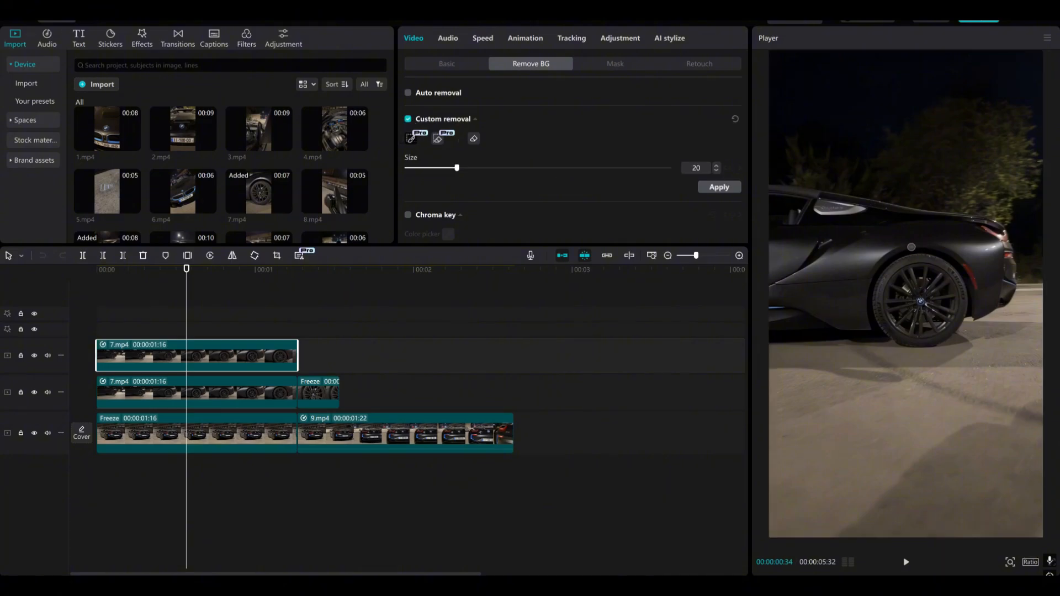
pyautogui.moveTo(841, 93)
pyautogui.mouseDown()
pyautogui.moveTo(939, 149)
pyautogui.moveTo(994, 298)
pyautogui.moveTo(829, 497)
pyautogui.moveTo(946, 469)
pyautogui.mouseUp()
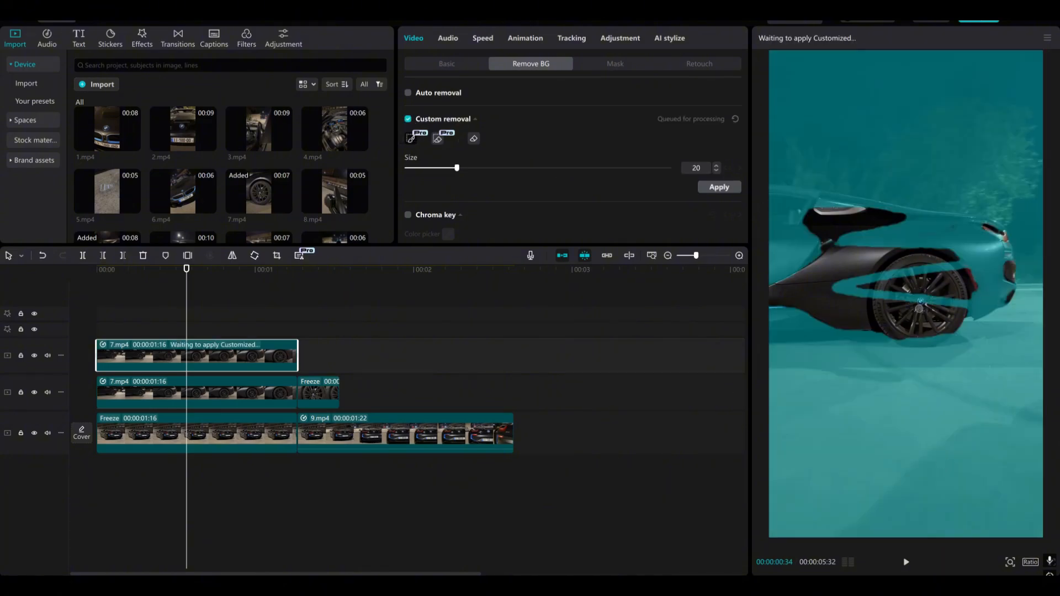
pyautogui.moveTo(829, 102)
pyautogui.mouseDown()
pyautogui.moveTo(938, 105)
pyautogui.moveTo(784, 365)
pyautogui.moveTo(884, 497)
pyautogui.mouseUp()
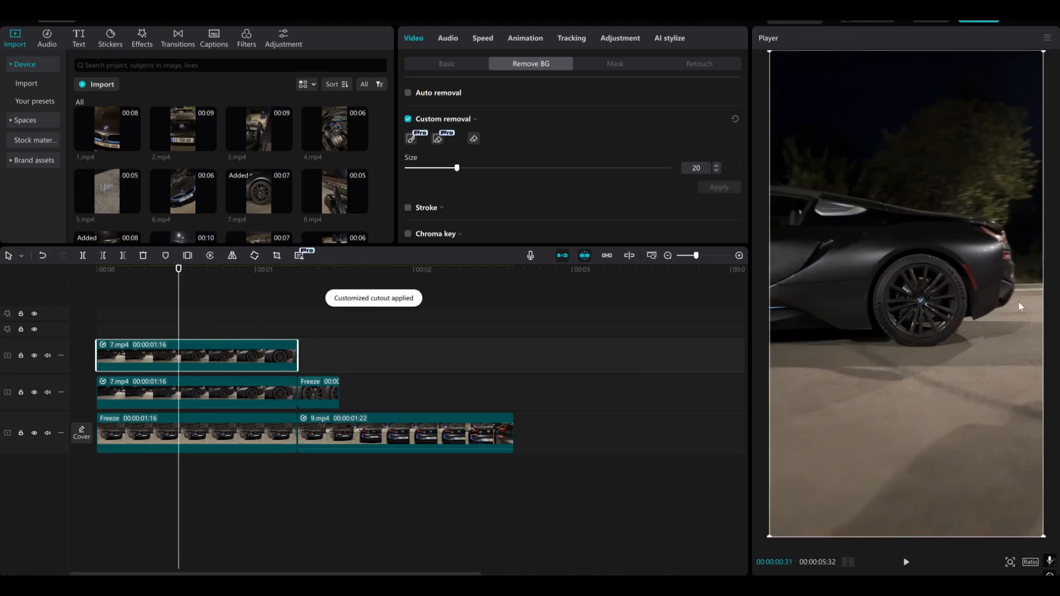
# Isolate the rim in the lower 7.mp4 copy with Custom removal at brush size 20, disabling the upper copy only while working
pyautogui.click(114, 382)
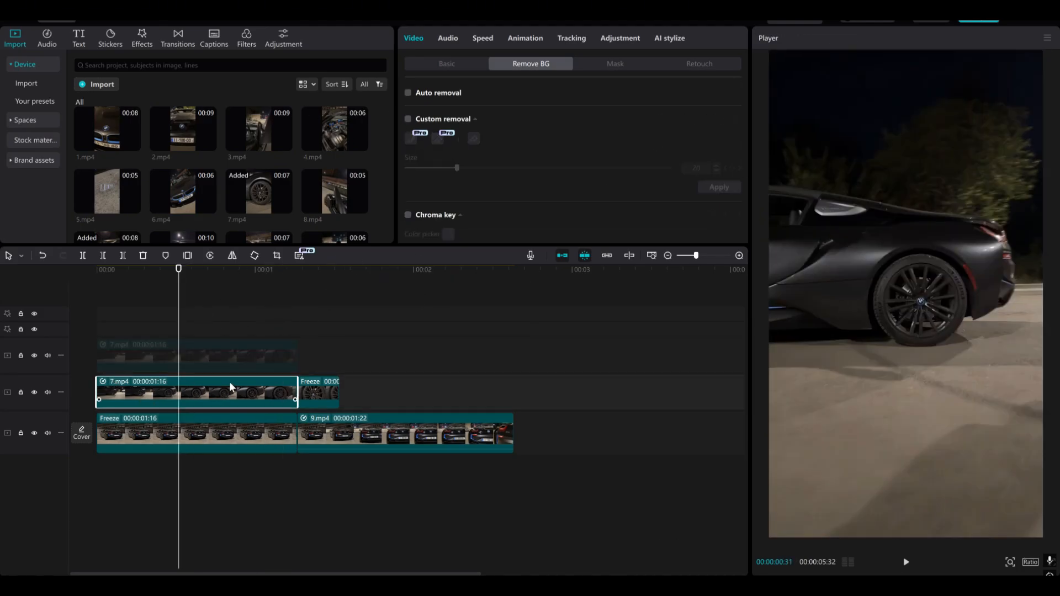
pyautogui.click(414, 135)
pyautogui.click(734, 119)
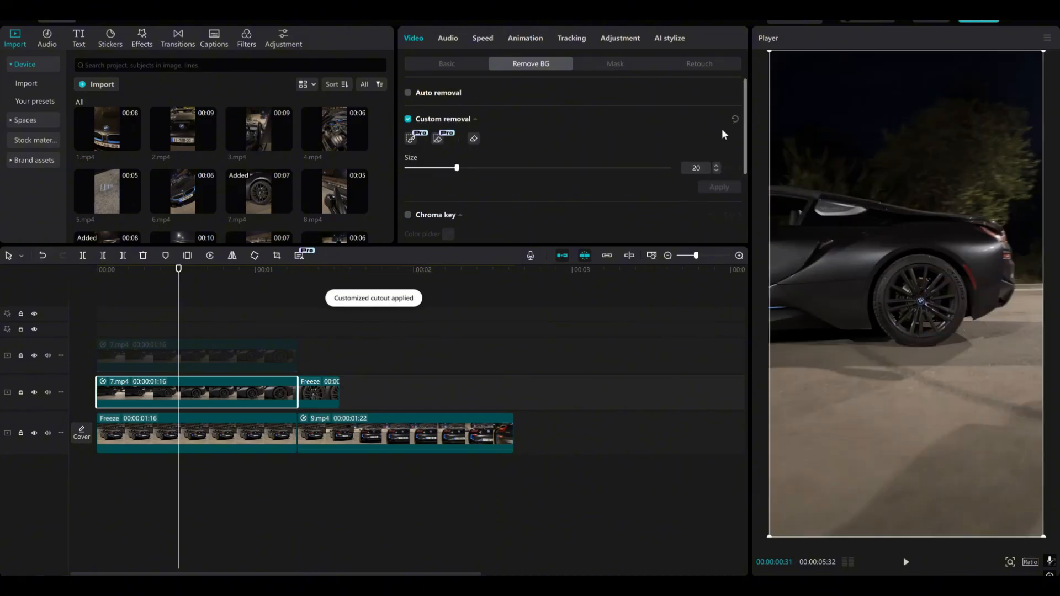
pyautogui.click(410, 140)
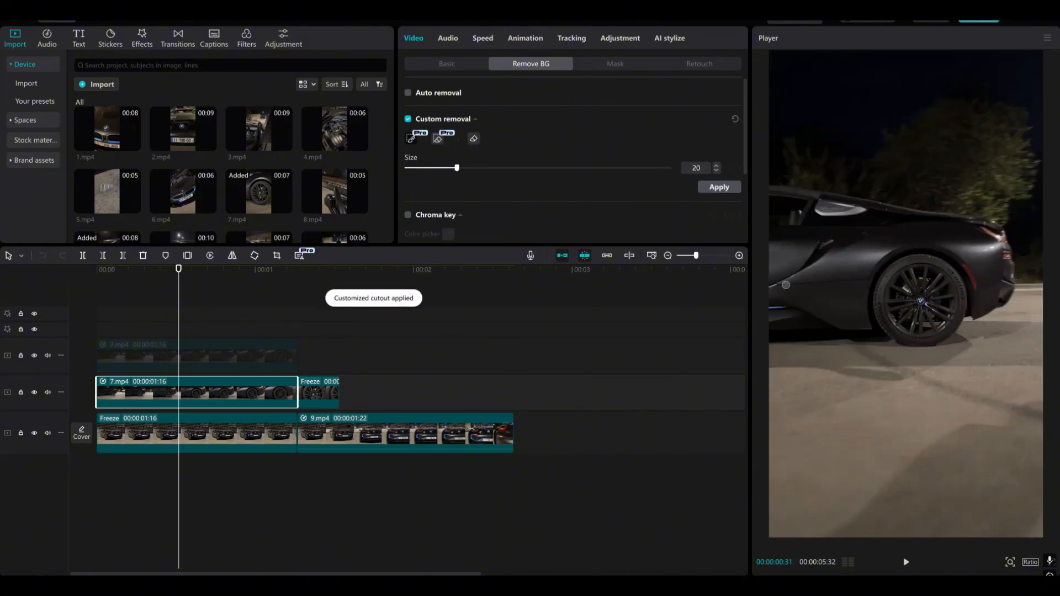
pyautogui.moveTo(945, 306); pyautogui.dragTo(945, 308)
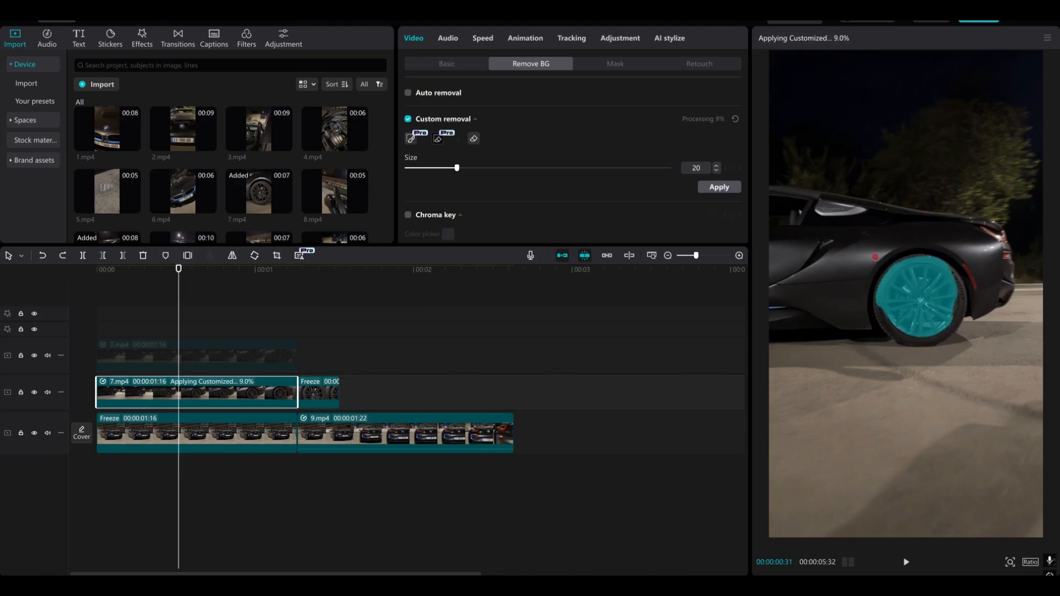
pyautogui.click(236, 354)
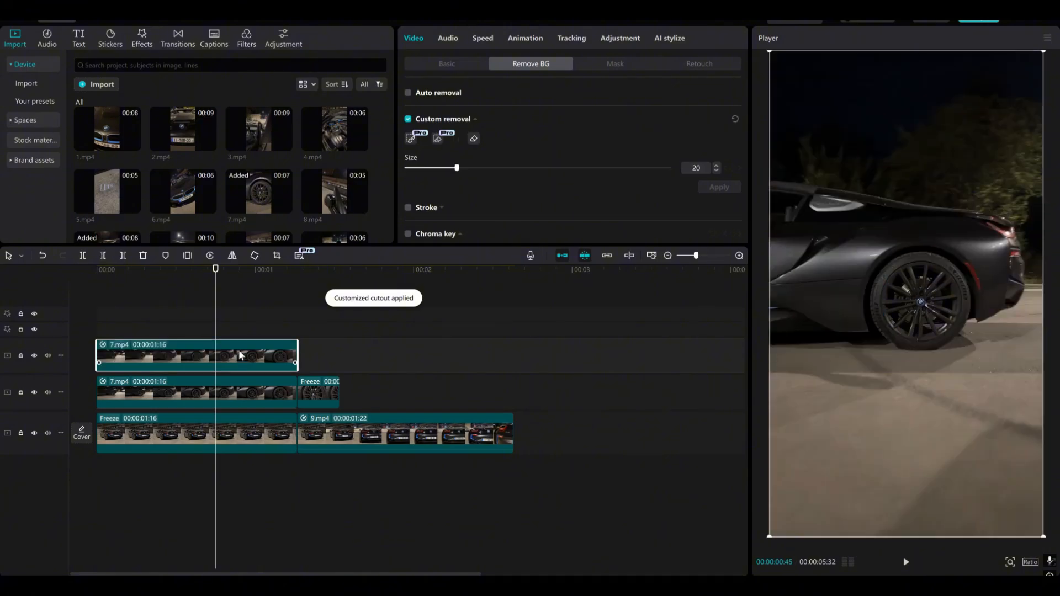
pyautogui.click(230, 322)
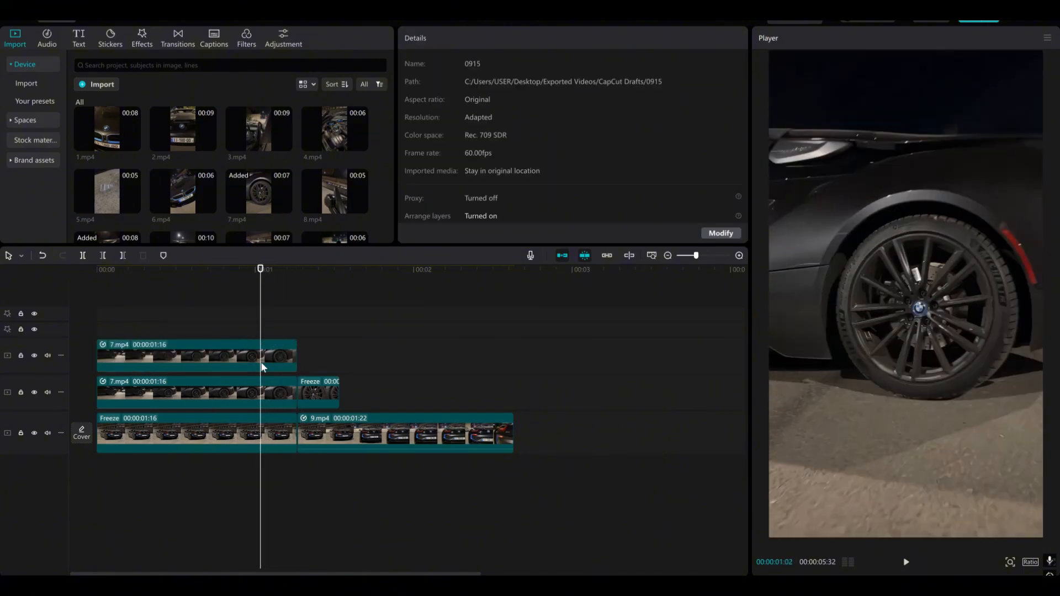
# Keyframe the lower 7.mp4 rim's position from X 0, Y 0 at 00:00:01:02 to shifted right out of the wheel at 00:00:01:15
pyautogui.click(268, 398)
pyautogui.click(447, 64)
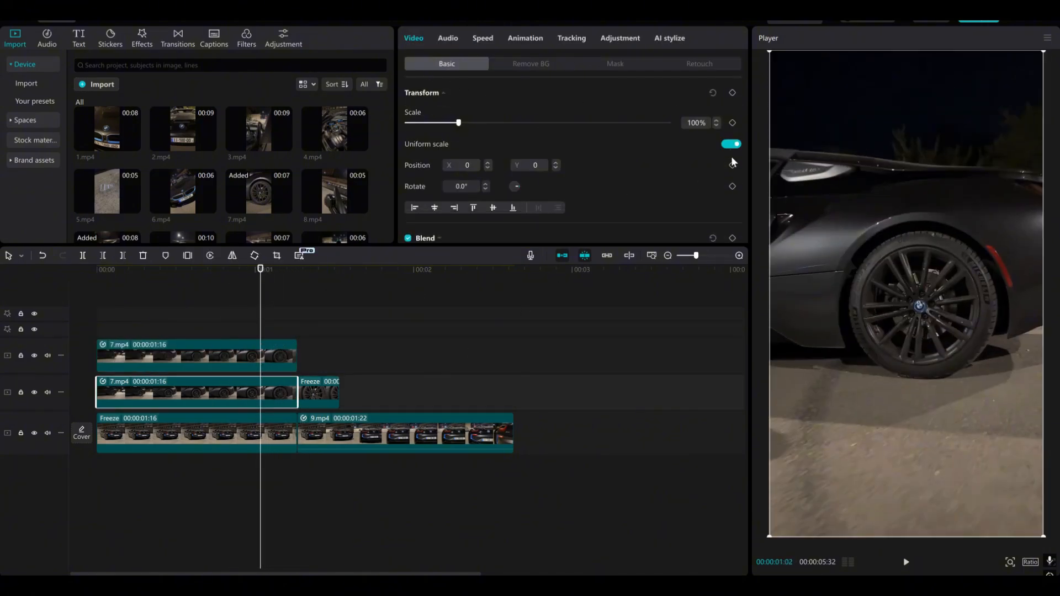
pyautogui.scroll(2, 454, 407)
pyautogui.moveTo(261, 316); pyautogui.dragTo(320, 349)
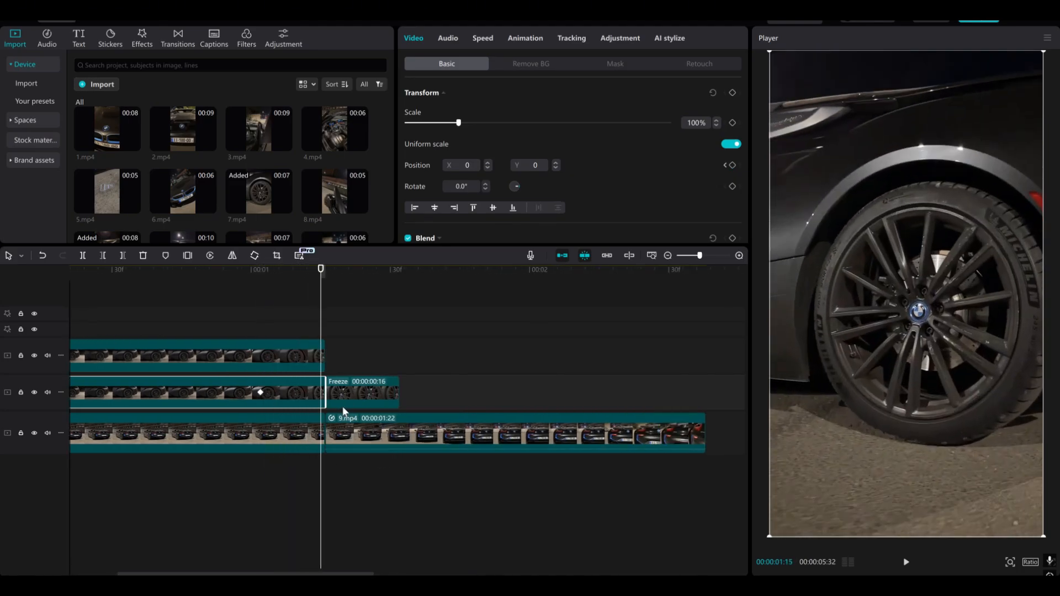
pyautogui.moveTo(895, 347); pyautogui.dragTo(1003, 362)
pyautogui.click(127, 317)
pyautogui.scroll(-5, 356, 370)
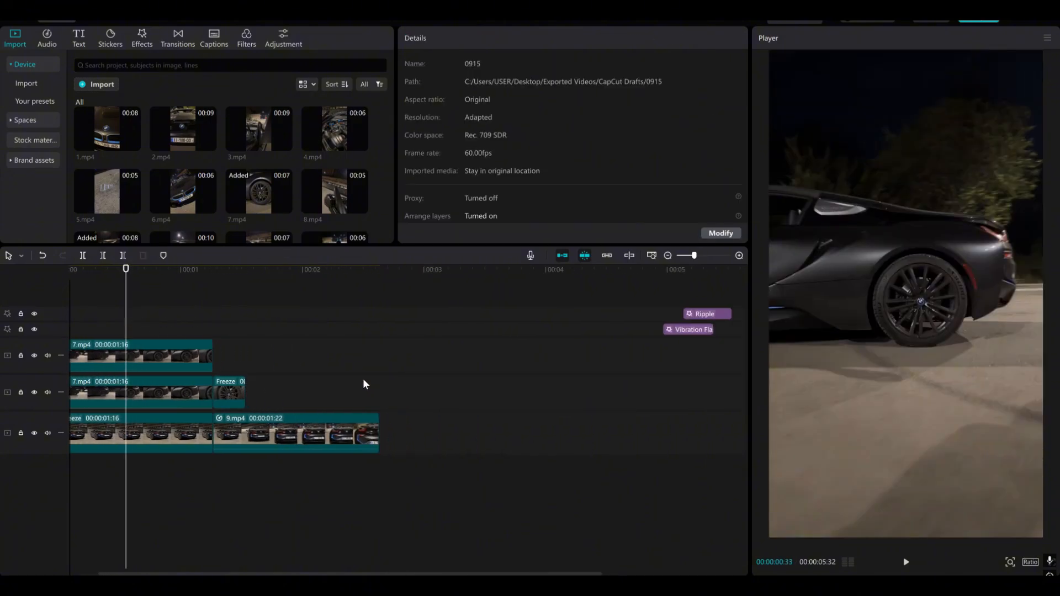
pyautogui.press('space')
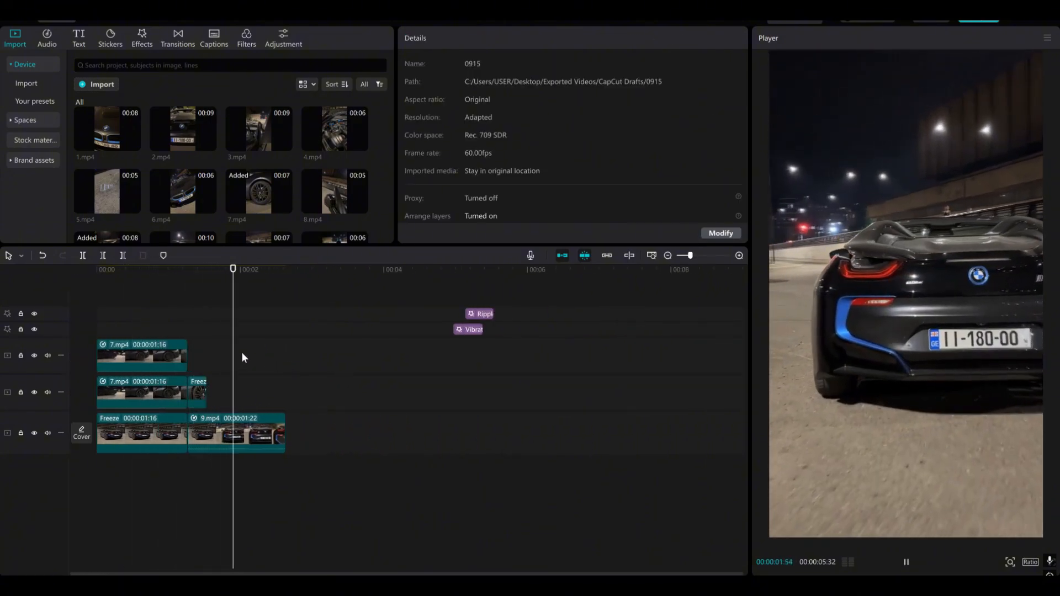
pyautogui.click(153, 315)
# Move the Ripple effect to start at 00:00:01:16 and the Vibration Flash effect to overlap that cut, and play the transition
pyautogui.moveTo(153, 314); pyautogui.dragTo(147, 316)
pyautogui.scroll(3, 193, 380)
pyautogui.click(211, 319)
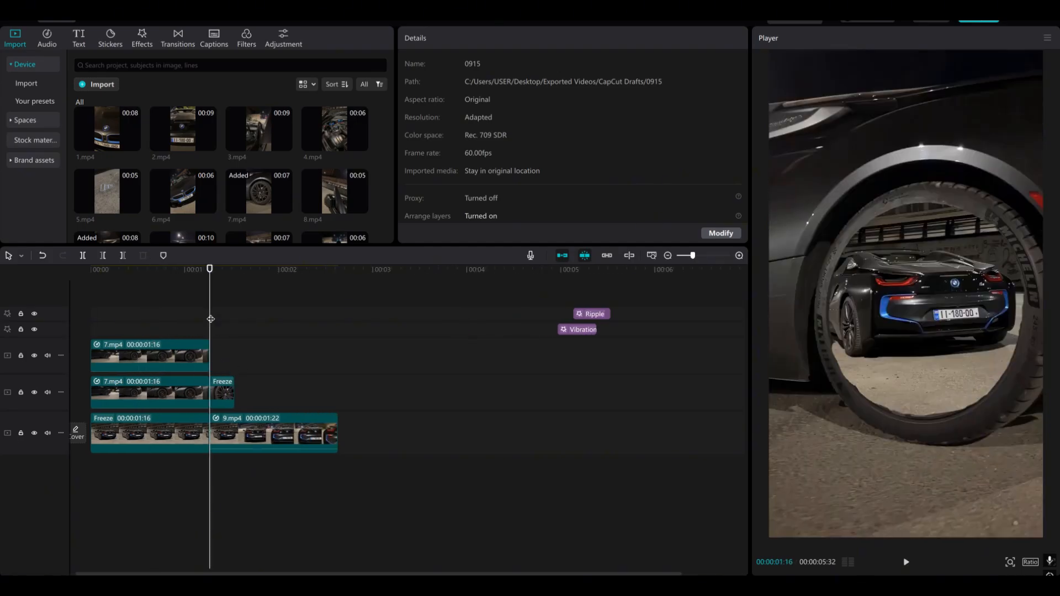
pyautogui.click(602, 316)
pyautogui.keyDown('ctrl'); pyautogui.click(579, 331); pyautogui.keyUp('ctrl')
pyautogui.moveTo(579, 331); pyautogui.dragTo(211, 334)
pyautogui.click(161, 304)
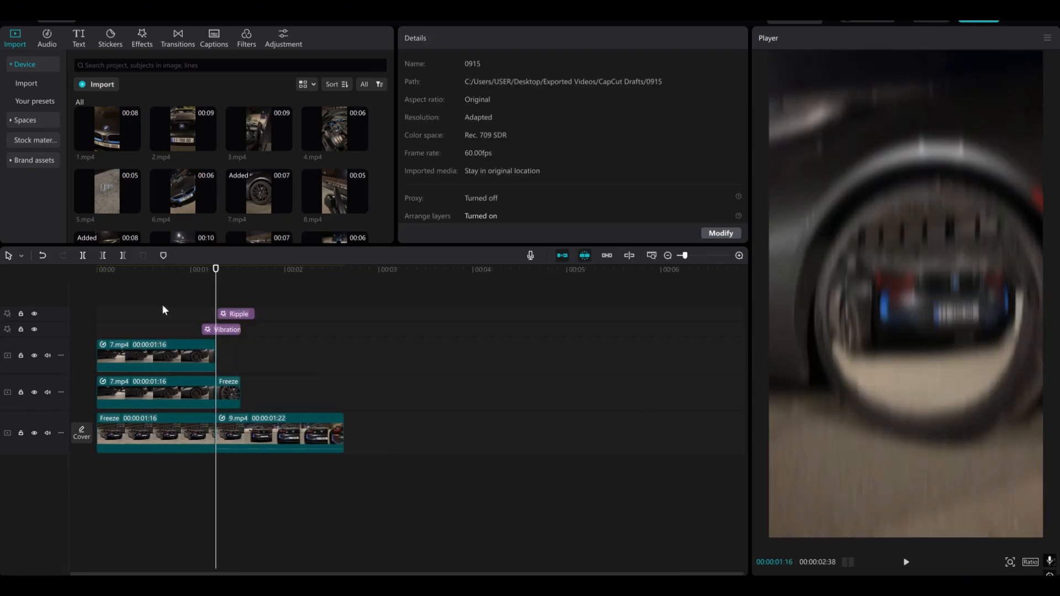
pyautogui.press('space')
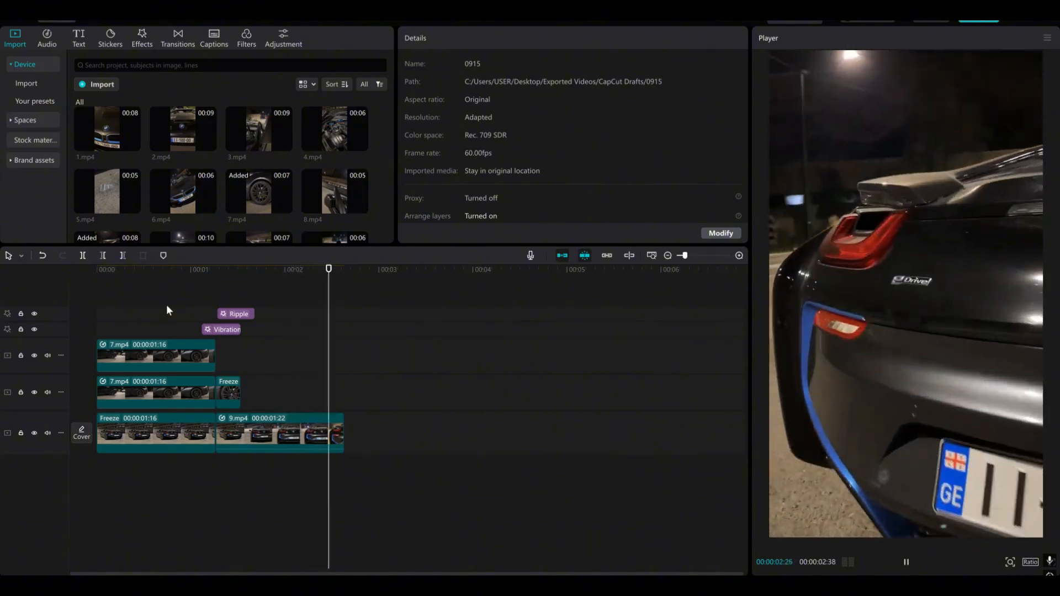
pyautogui.press('space')
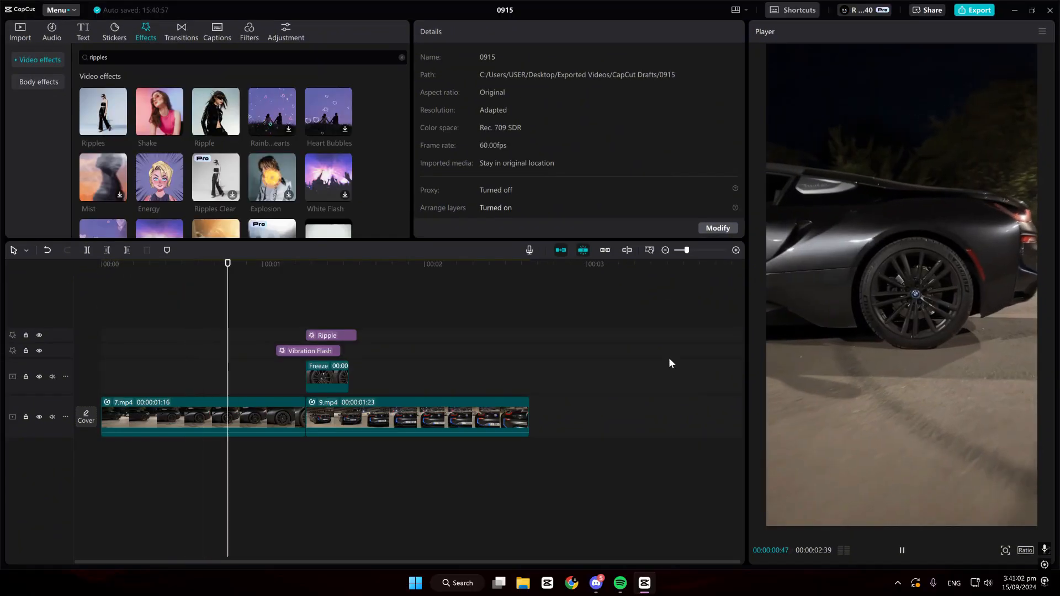
pyautogui.press('space')
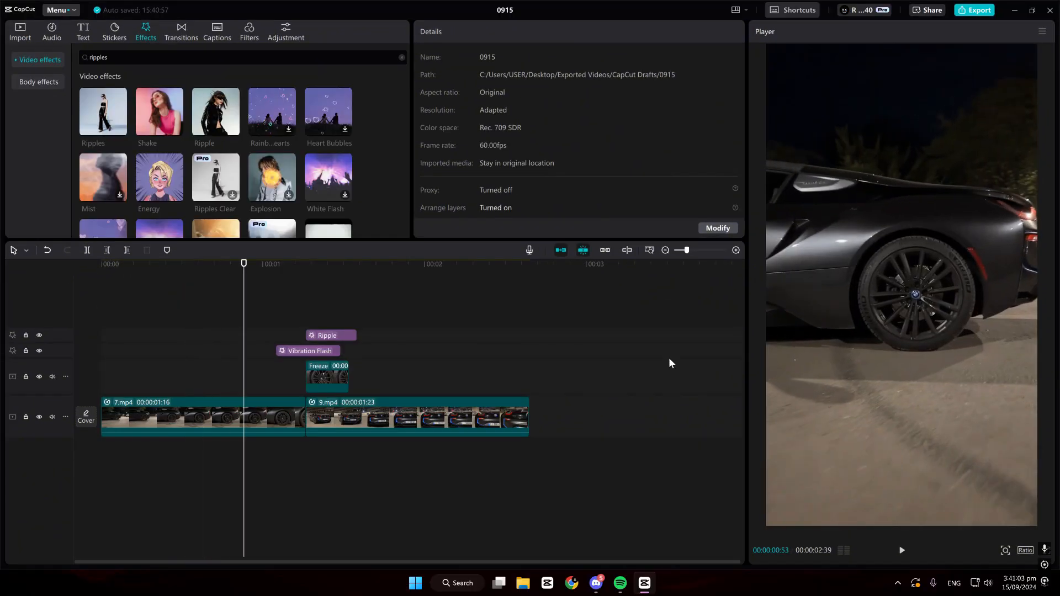